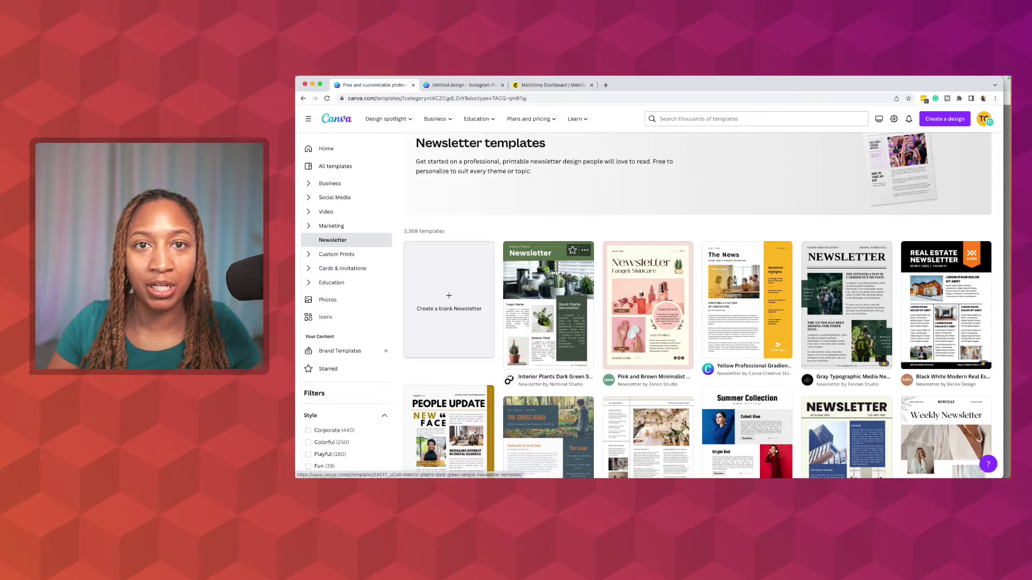
pyautogui.click(552, 271)
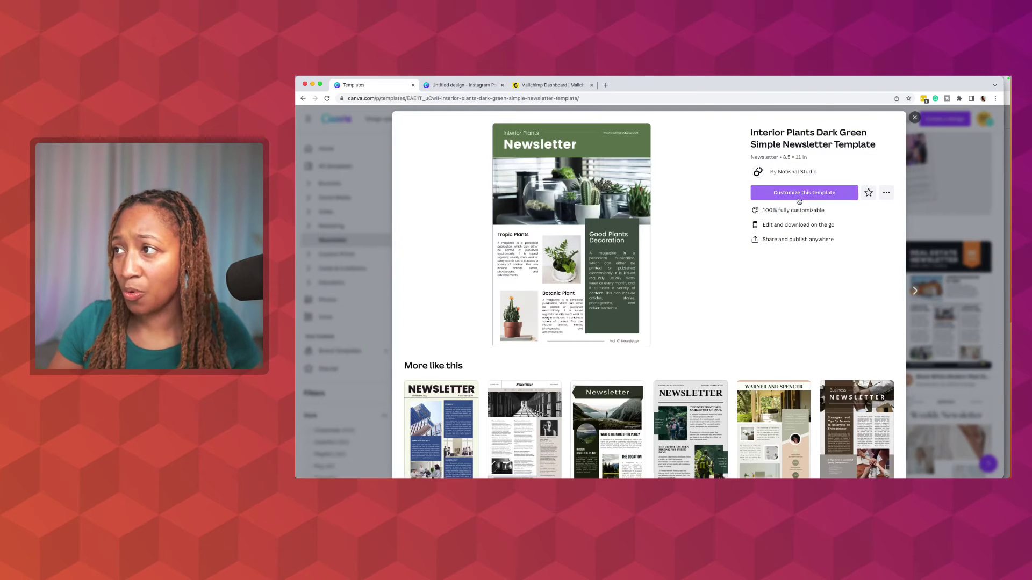
pyautogui.click(755, 197)
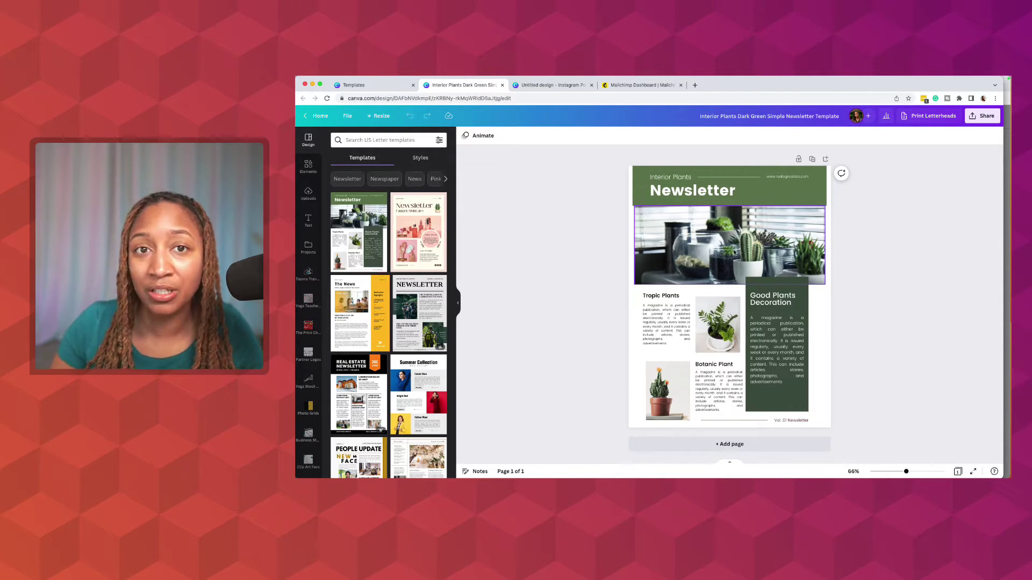
pyautogui.click(734, 253)
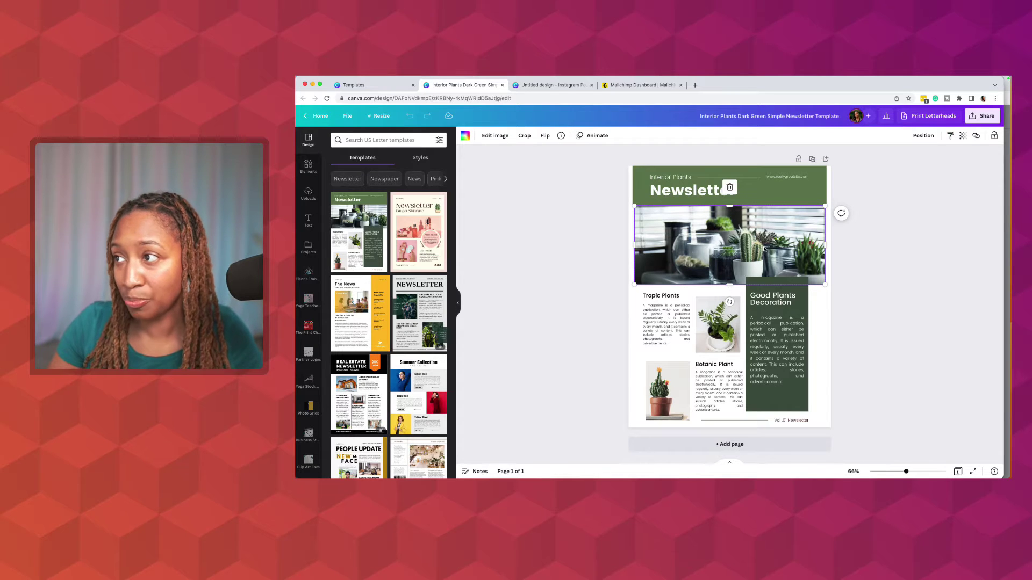
pyautogui.click(976, 136)
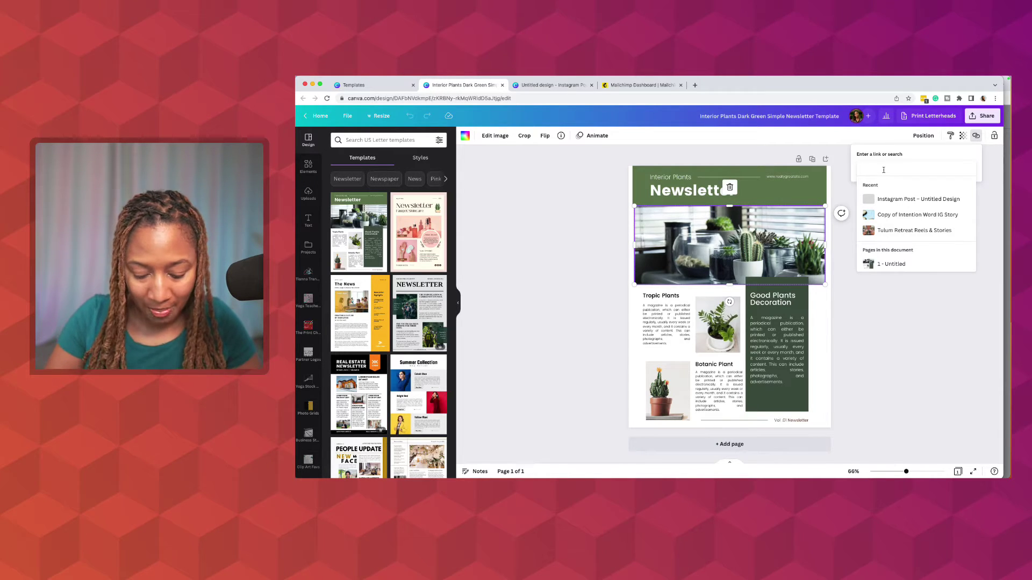
pyautogui.write('www.tianna')
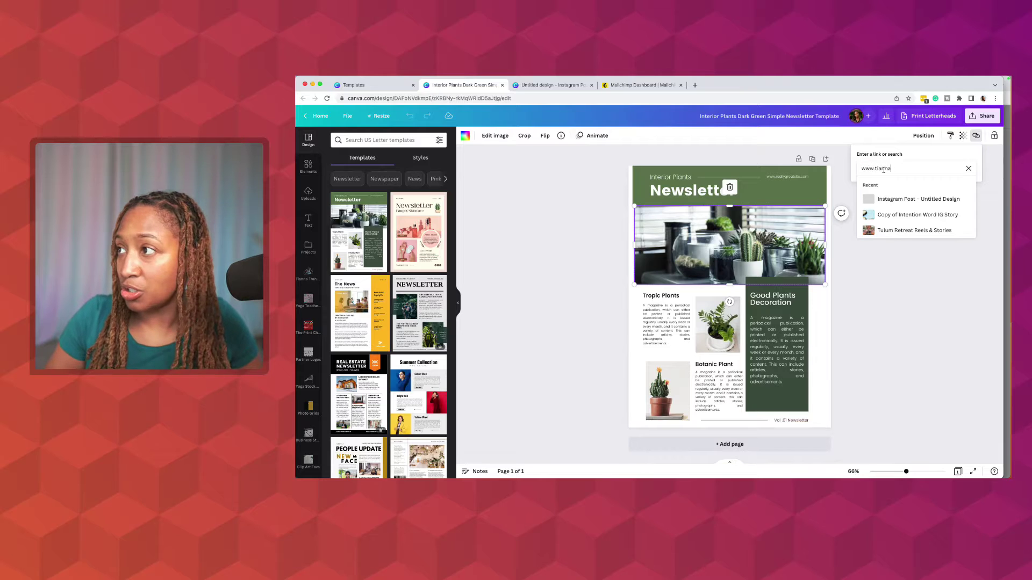
pyautogui.write('chris')
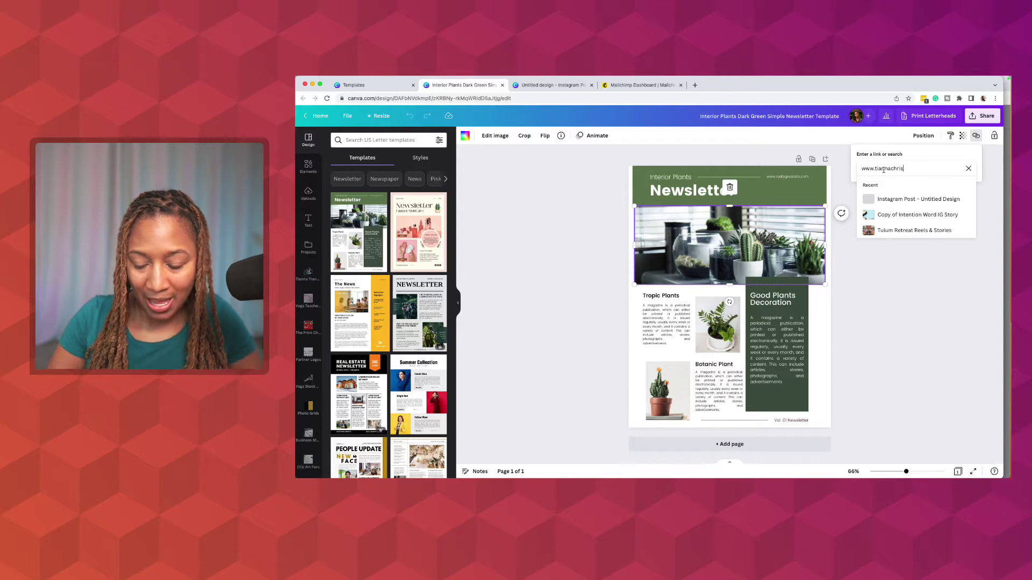
pyautogui.write('tine.com')
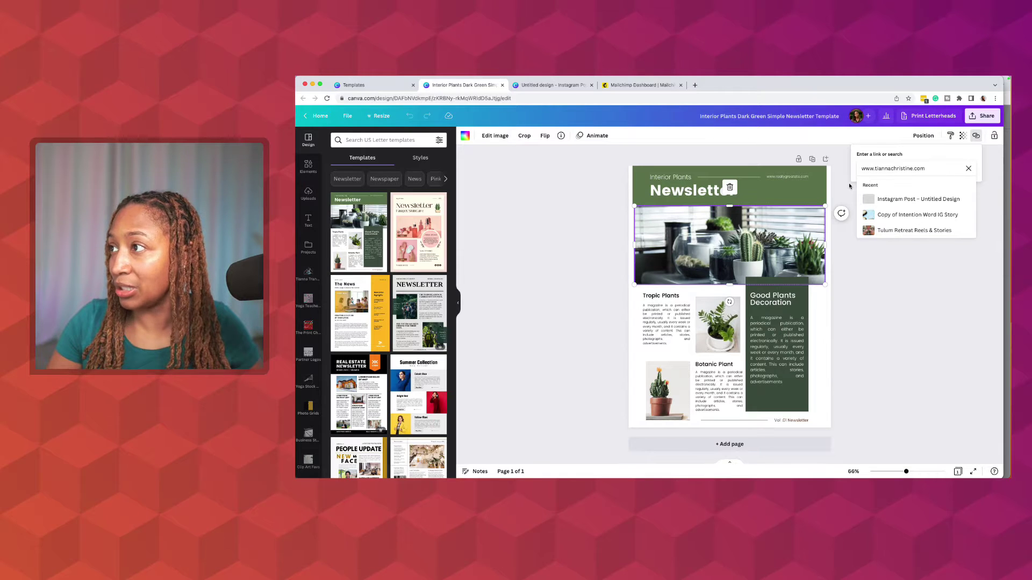
pyautogui.press('Return')
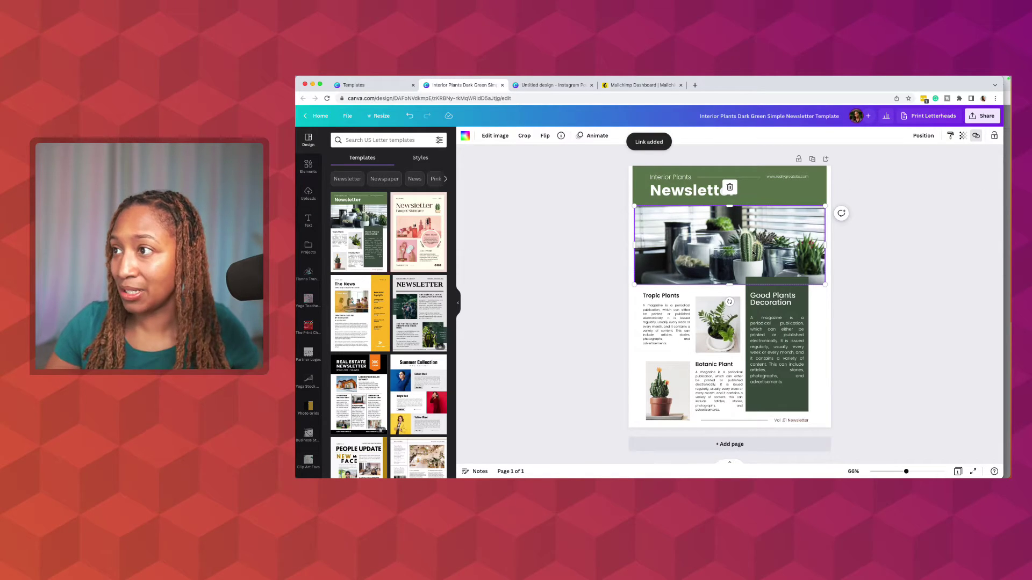
pyautogui.click(891, 249)
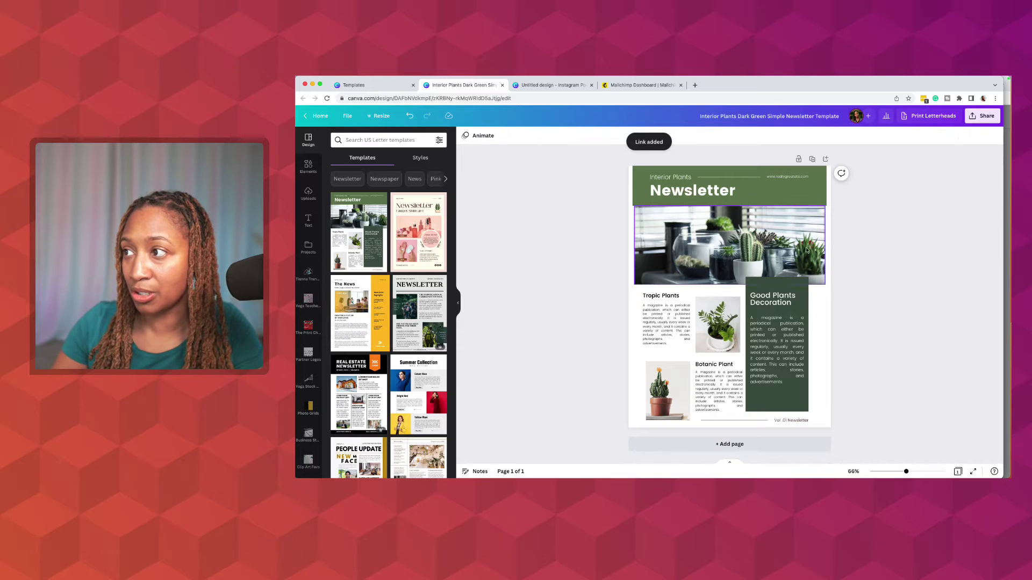
pyautogui.click(797, 315)
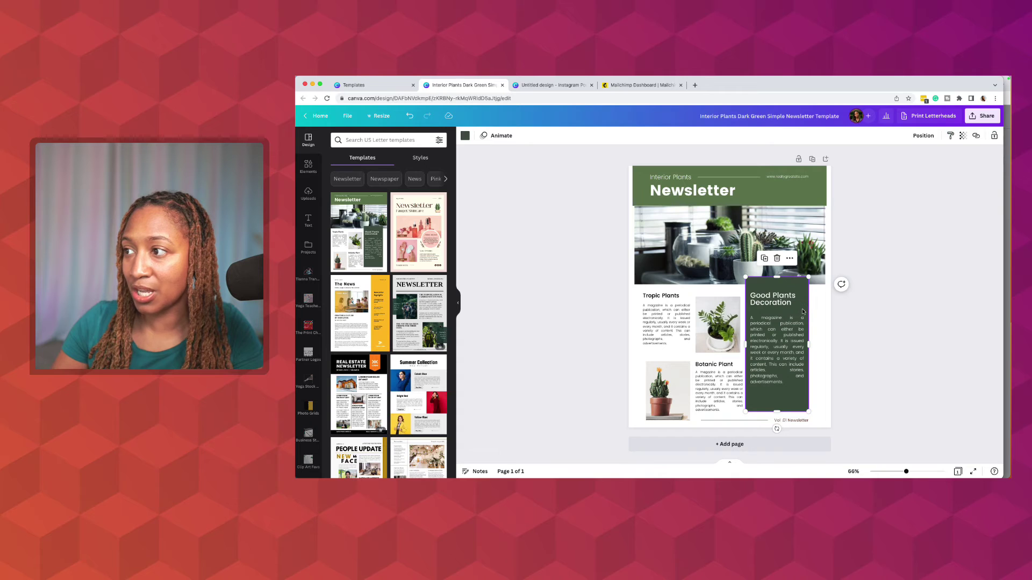
pyautogui.click(976, 135)
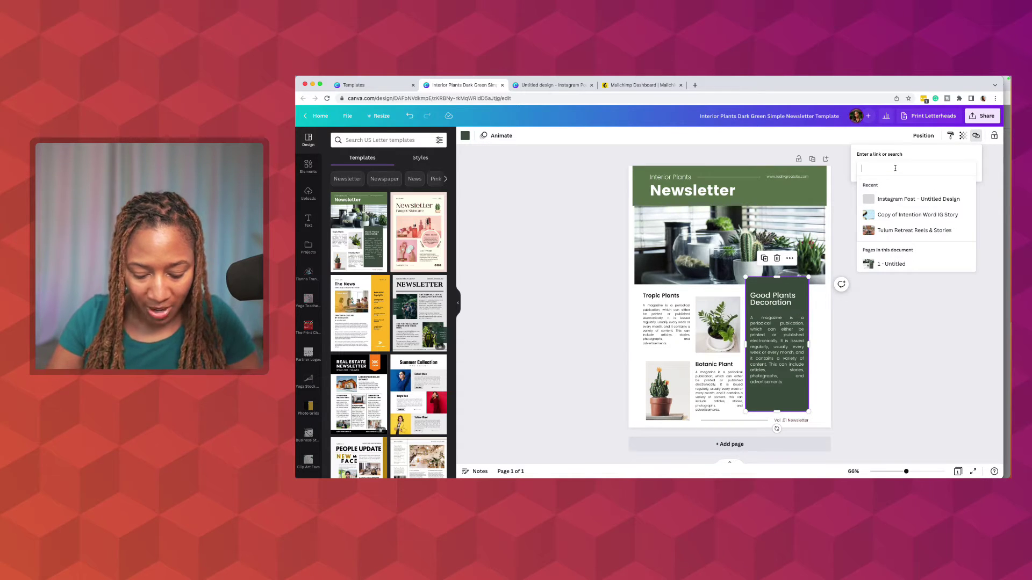
pyautogui.write('www.')
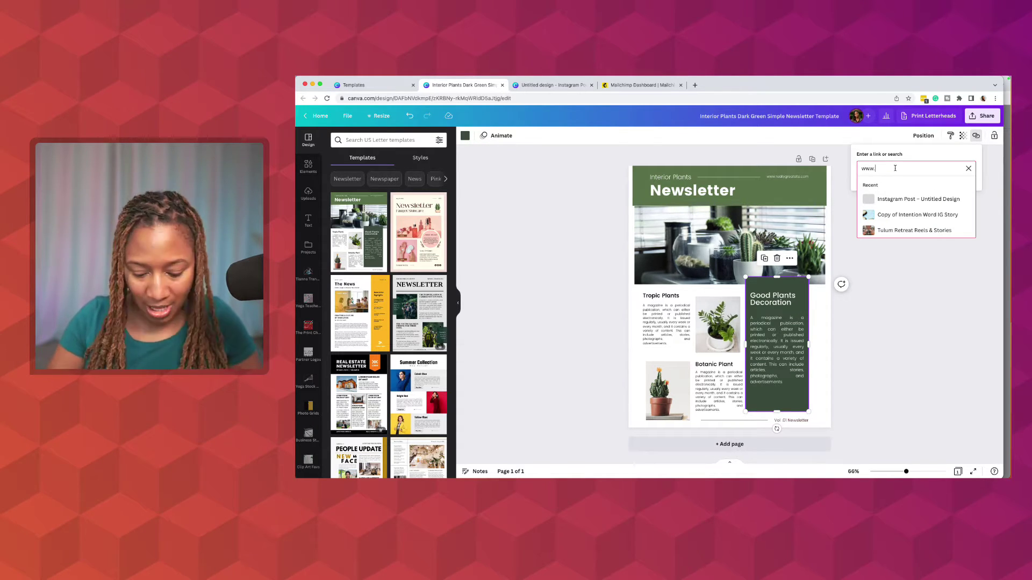
pyautogui.write('youtube.com')
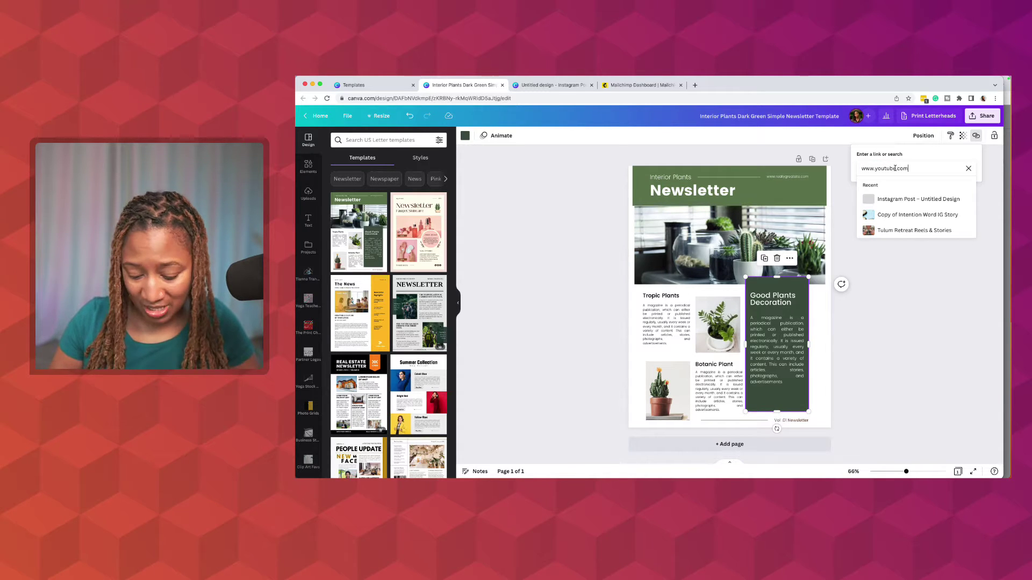
pyautogui.write('/yogawith')
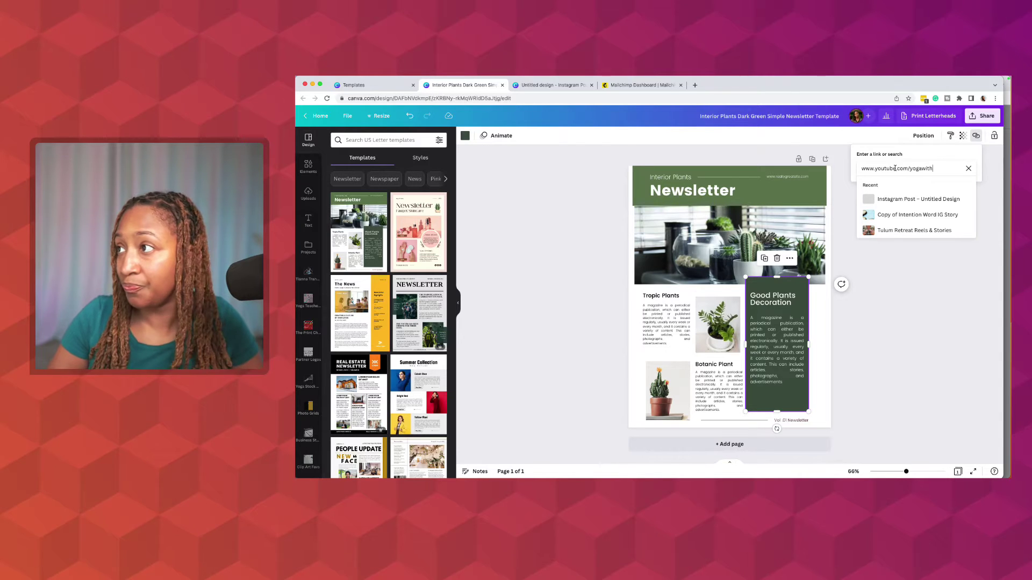
pyautogui.write('tianna')
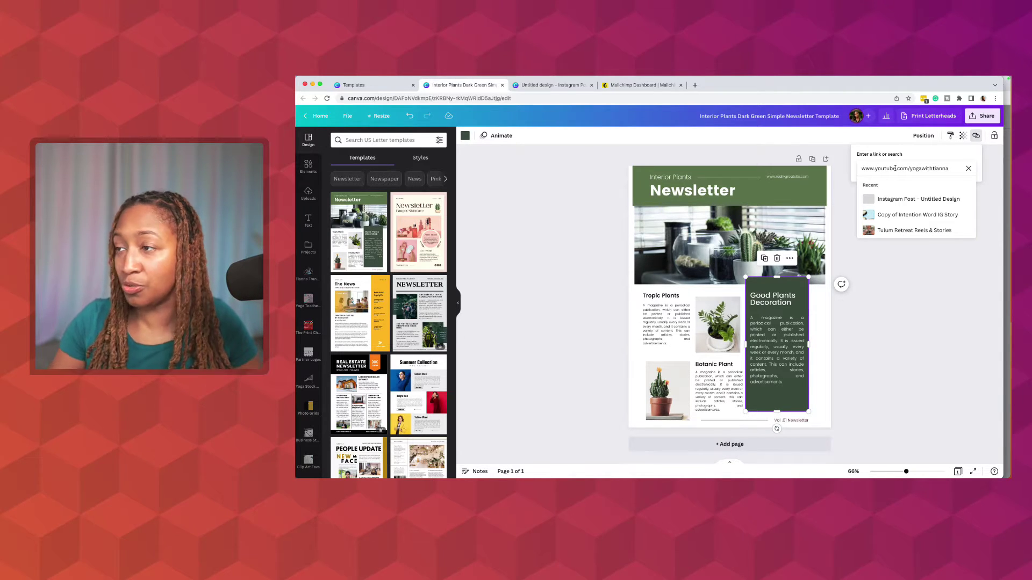
pyautogui.press('Return')
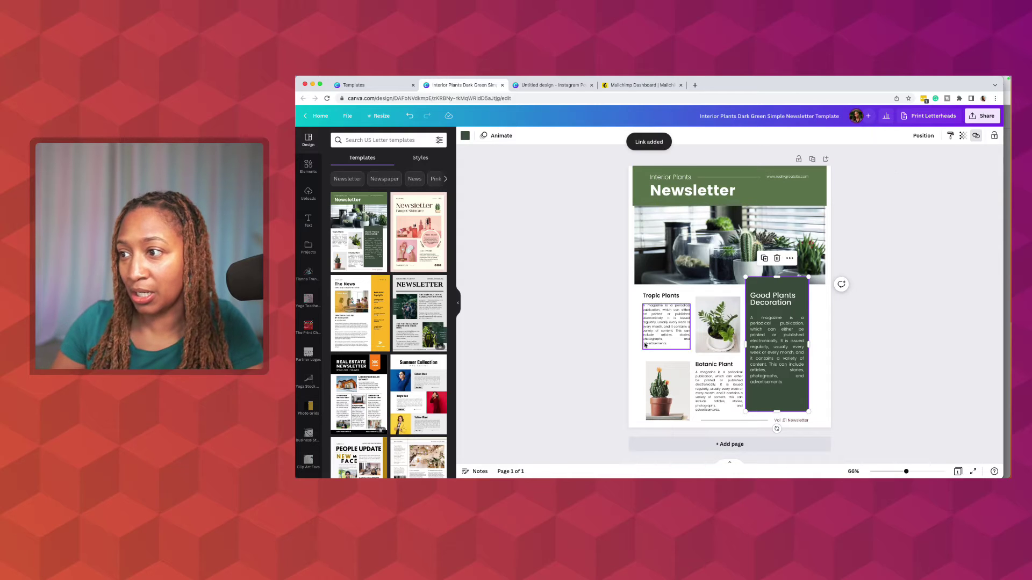
pyautogui.click(667, 391)
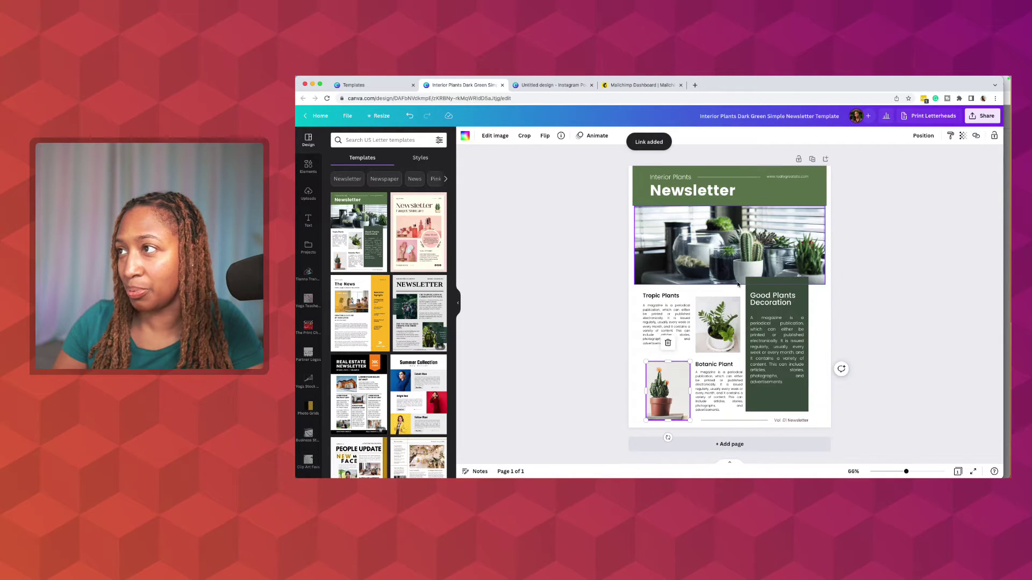
pyautogui.click(978, 136)
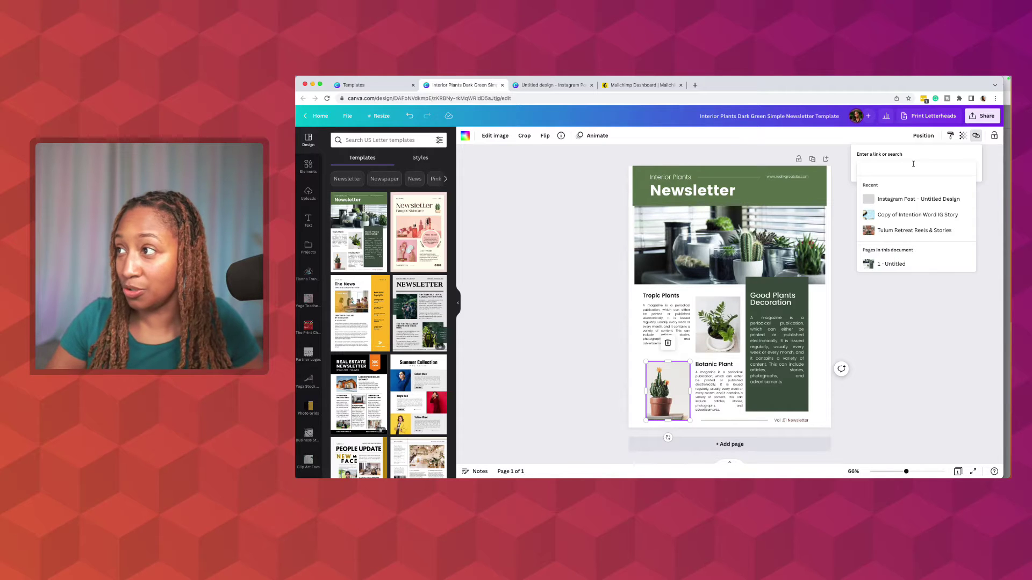
pyautogui.write('www')
pyautogui.write('.')
pyautogui.write('y')
pyautogui.write('outube.com/')
pyautogui.write('tiann')
pyautogui.write('aclarke')
pyautogui.press('Return')
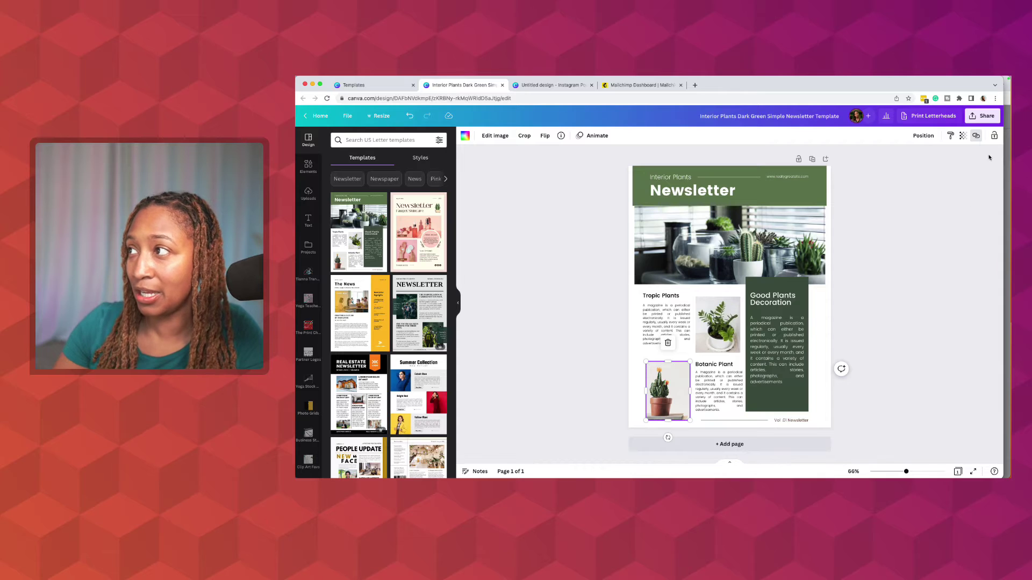
# - Share the design to Mailchimp, saving it into the New Folder
pyautogui.click(983, 120)
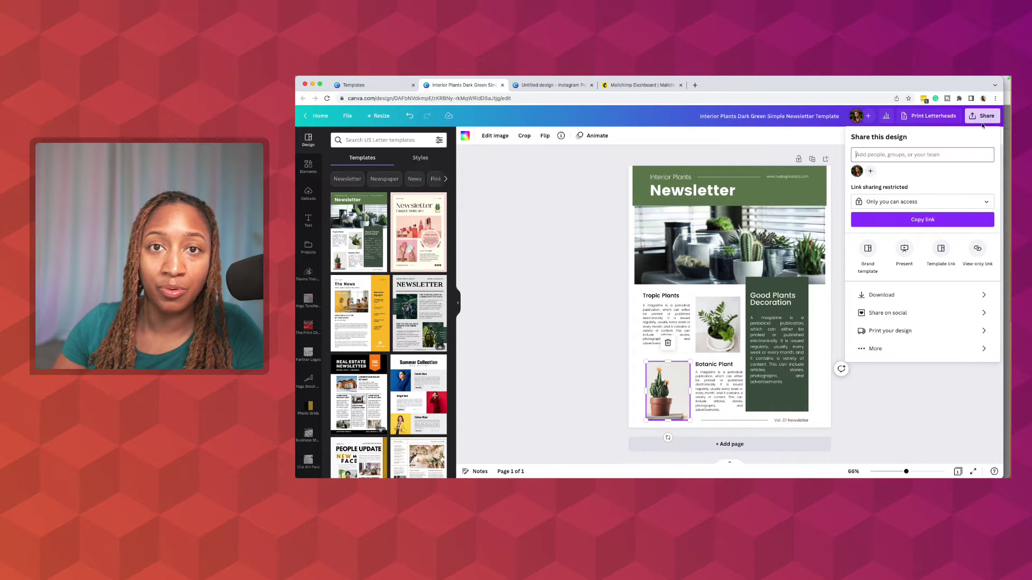
pyautogui.click(913, 352)
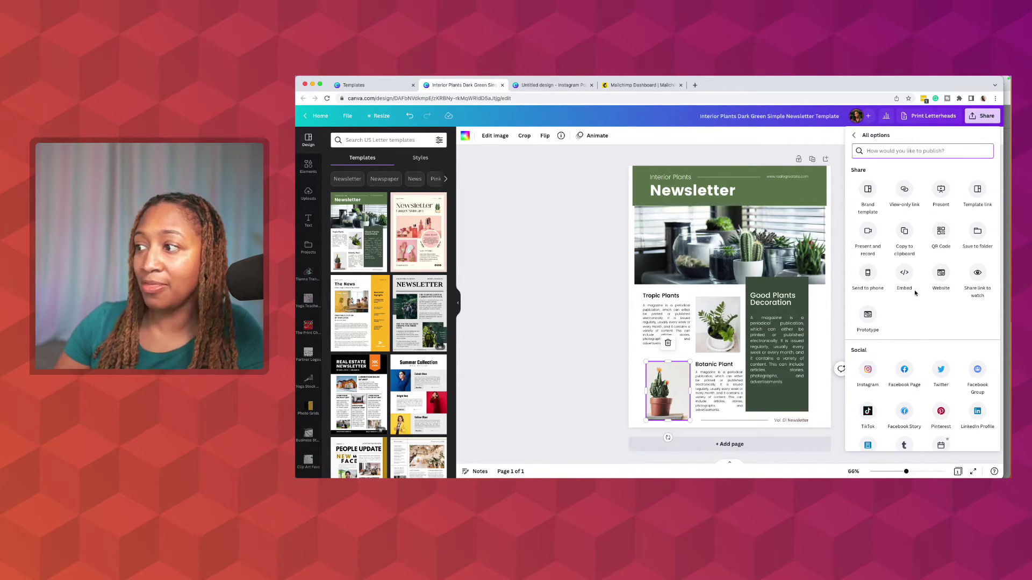
pyautogui.scroll(-5, 915, 292)
pyautogui.scroll(-3, 915, 293)
pyautogui.click(906, 350)
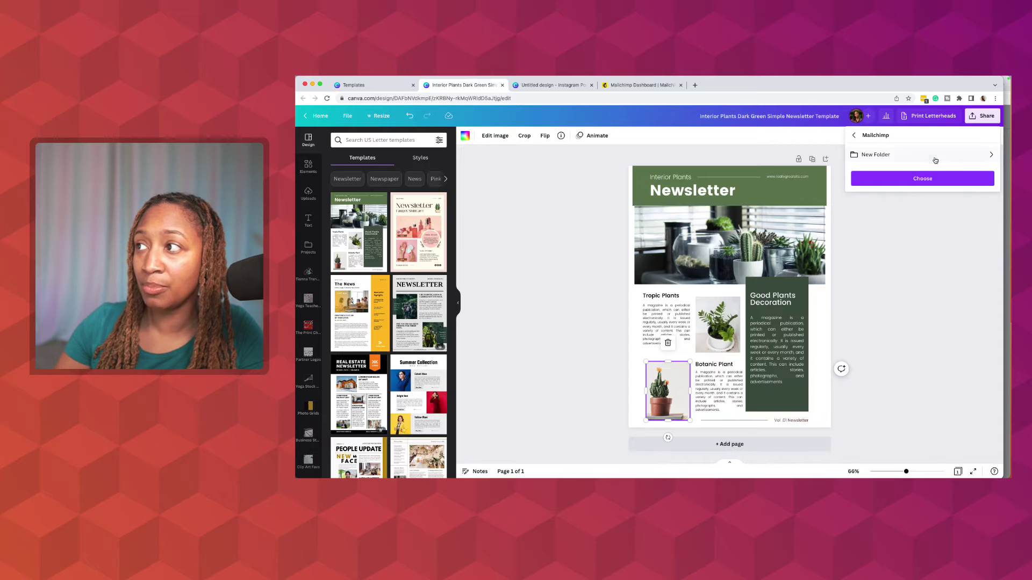
pyautogui.click(935, 158)
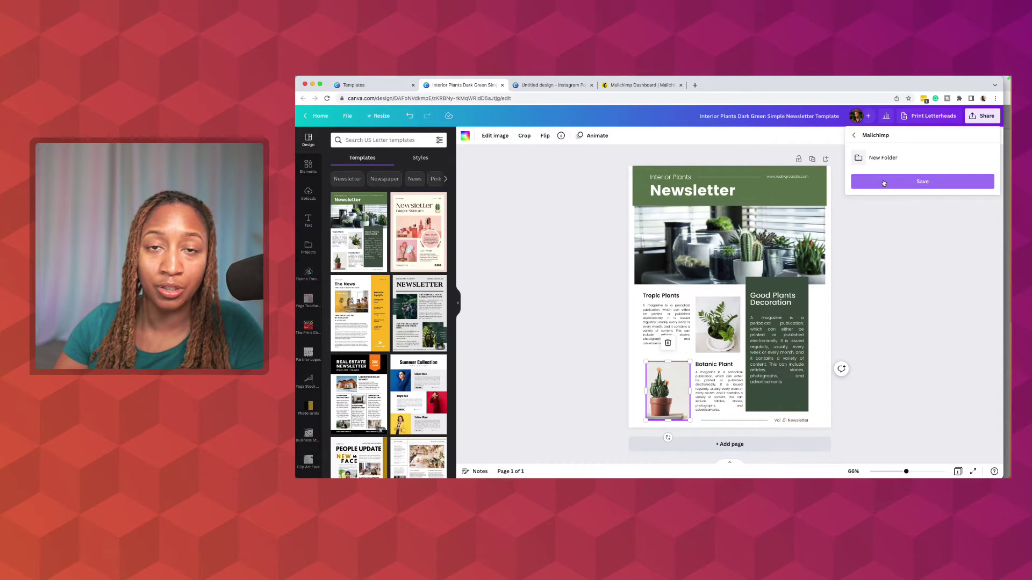
pyautogui.click(884, 183)
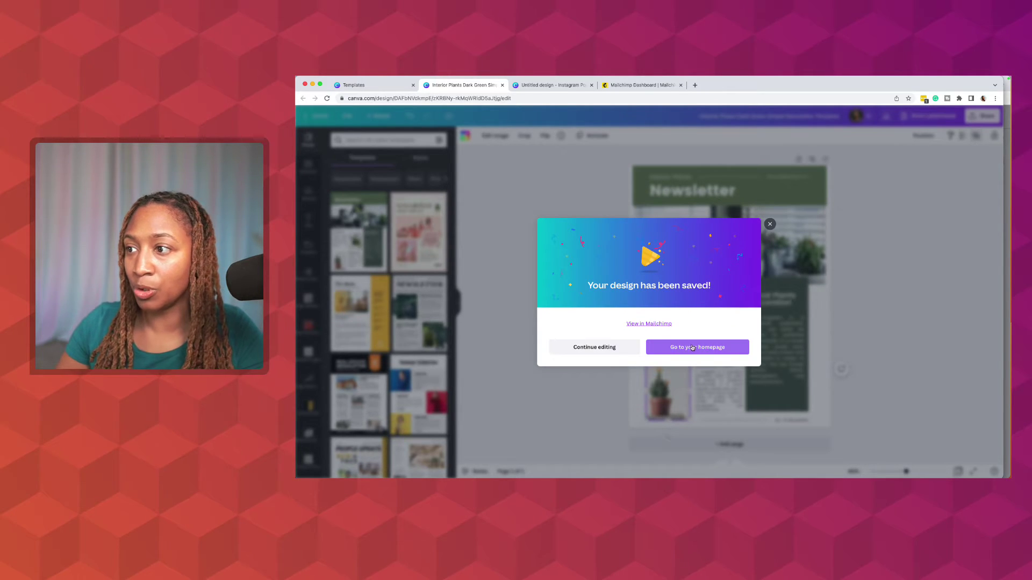
# - View the saved design in Mailchimp and check the uploaded Newsletter image in the content library
pyautogui.click(662, 325)
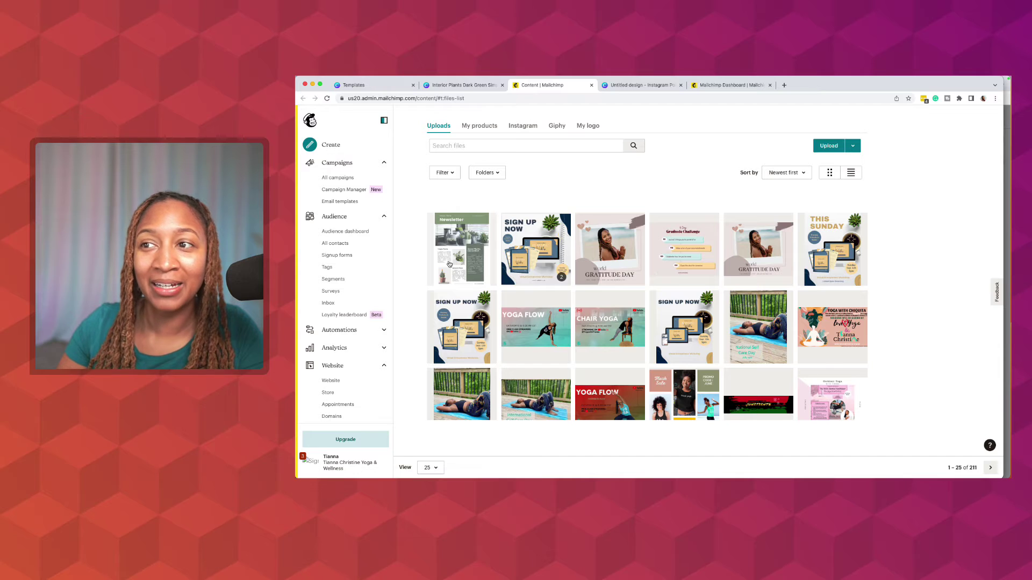
pyautogui.click(459, 251)
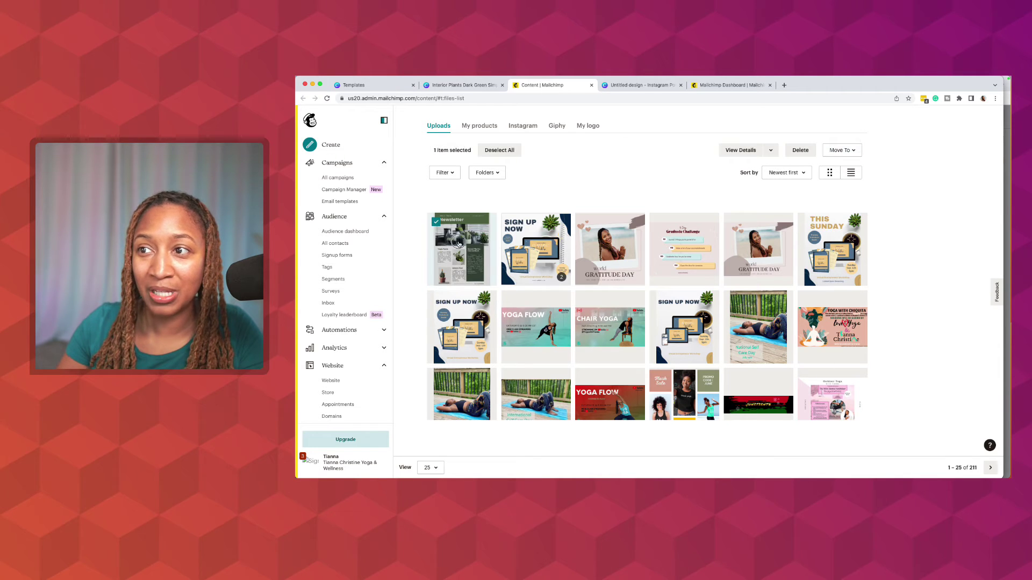
pyautogui.click(460, 245)
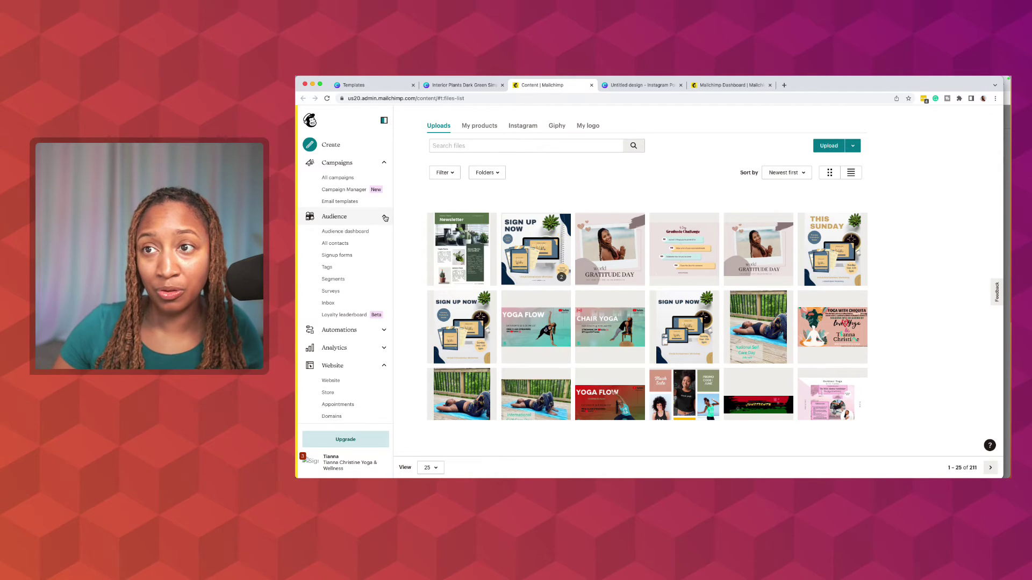
# - From All campaigns, create a new Regular email campaign and start designing its content
pyautogui.click(346, 177)
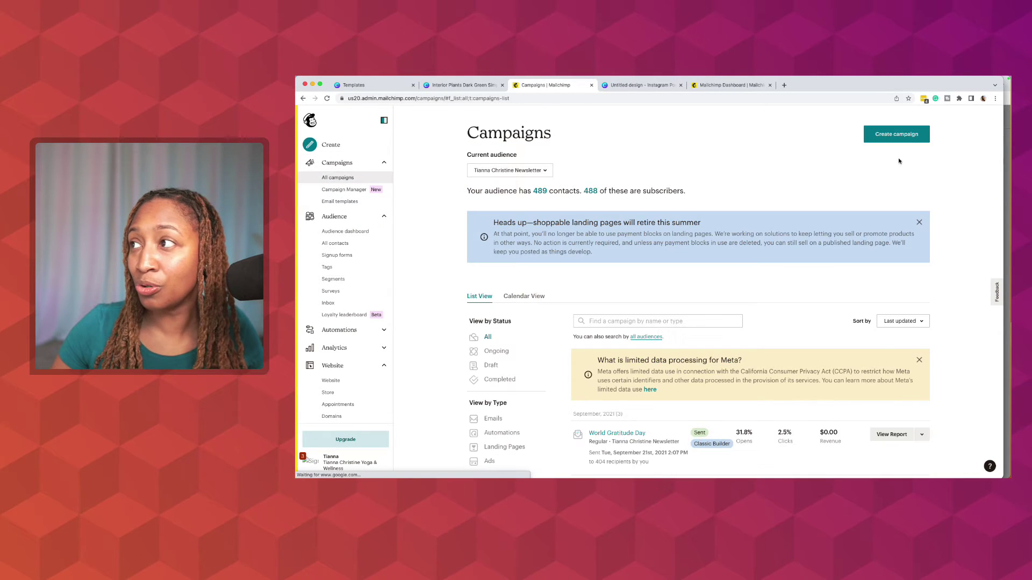
pyautogui.click(897, 133)
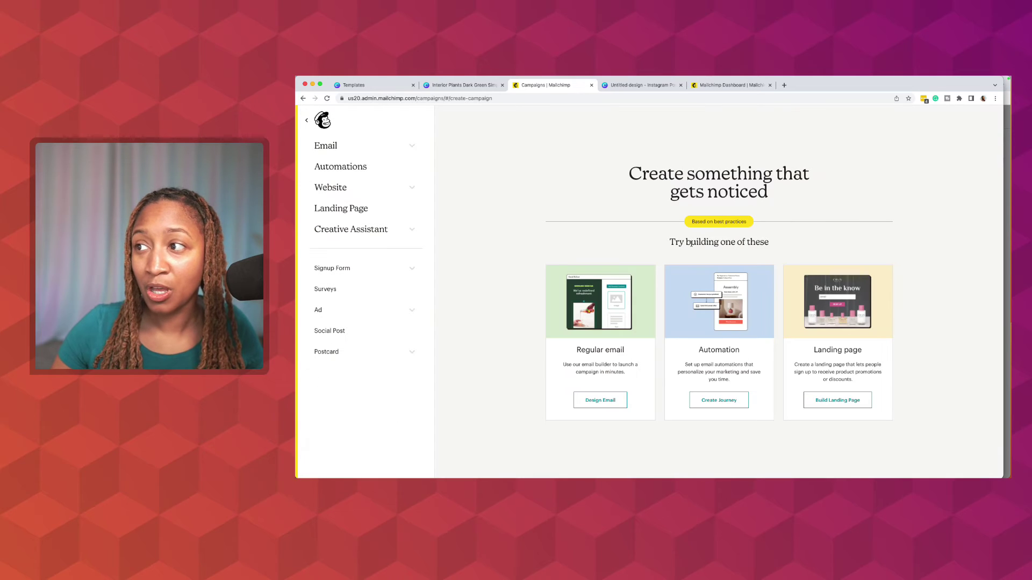
pyautogui.click(597, 401)
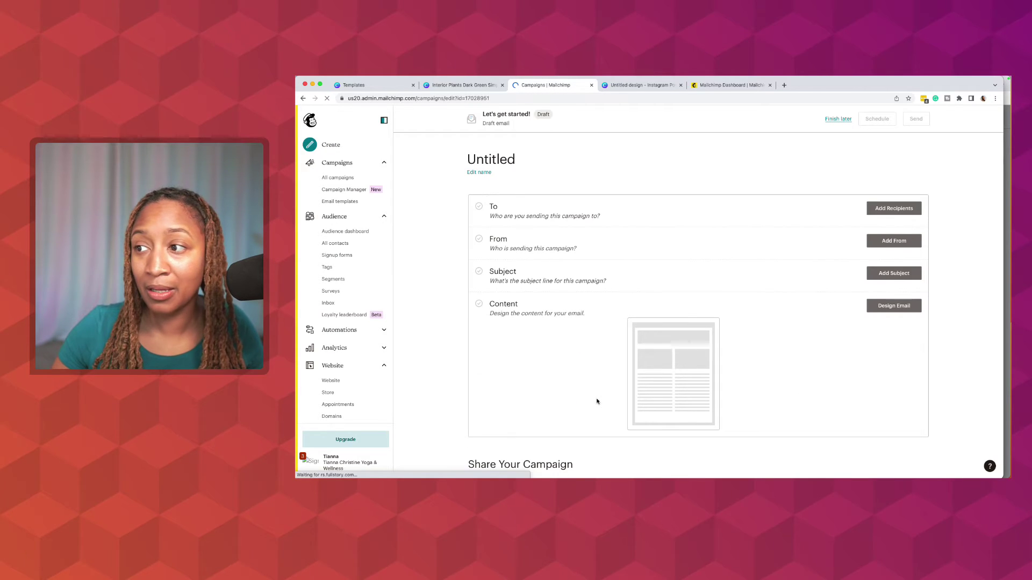
pyautogui.click(887, 312)
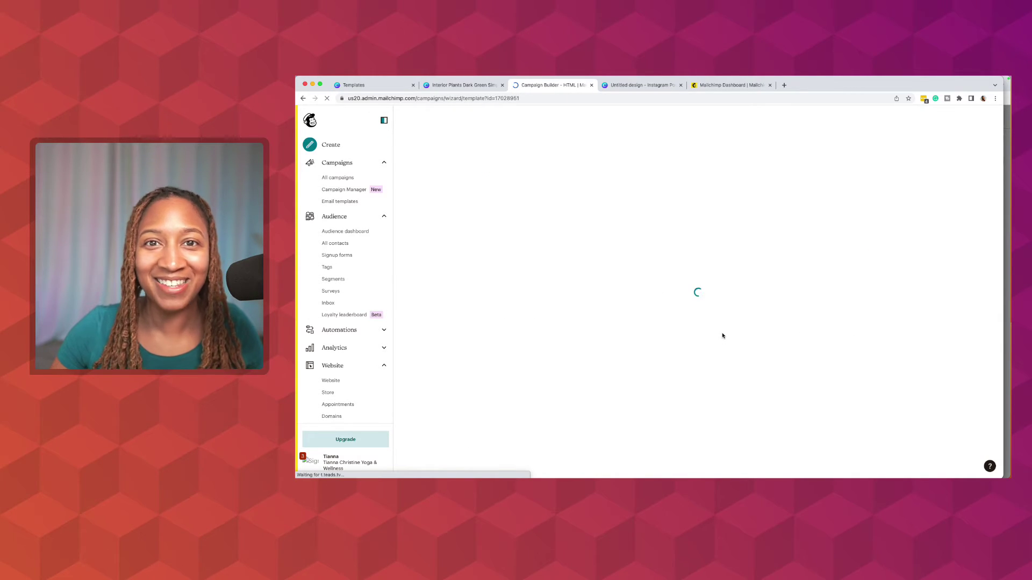
# - Choose the Sell Products layout for the email
pyautogui.scroll(-1, 723, 336)
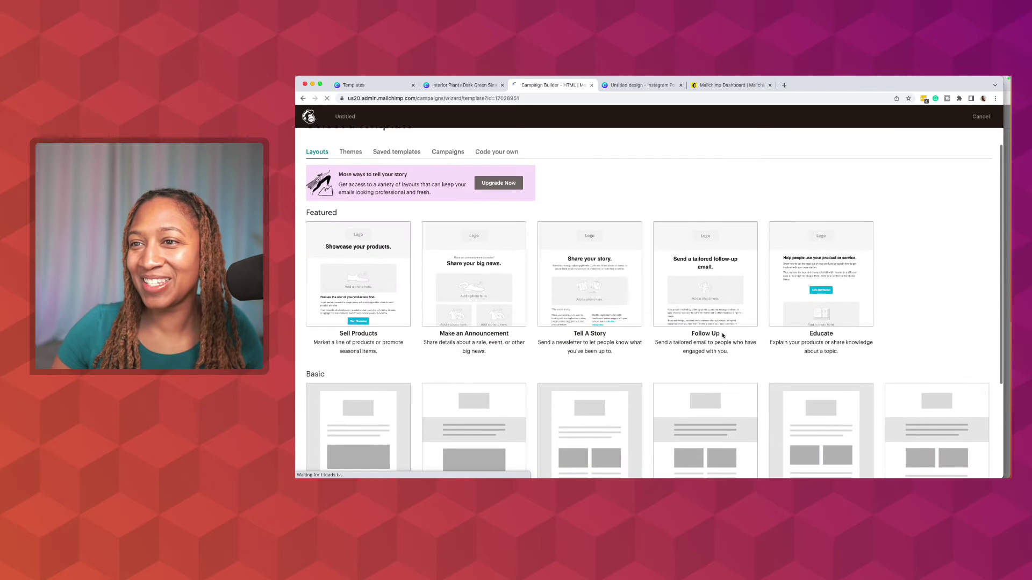
pyautogui.moveTo(589, 301)
pyautogui.scroll(-1, 588, 299)
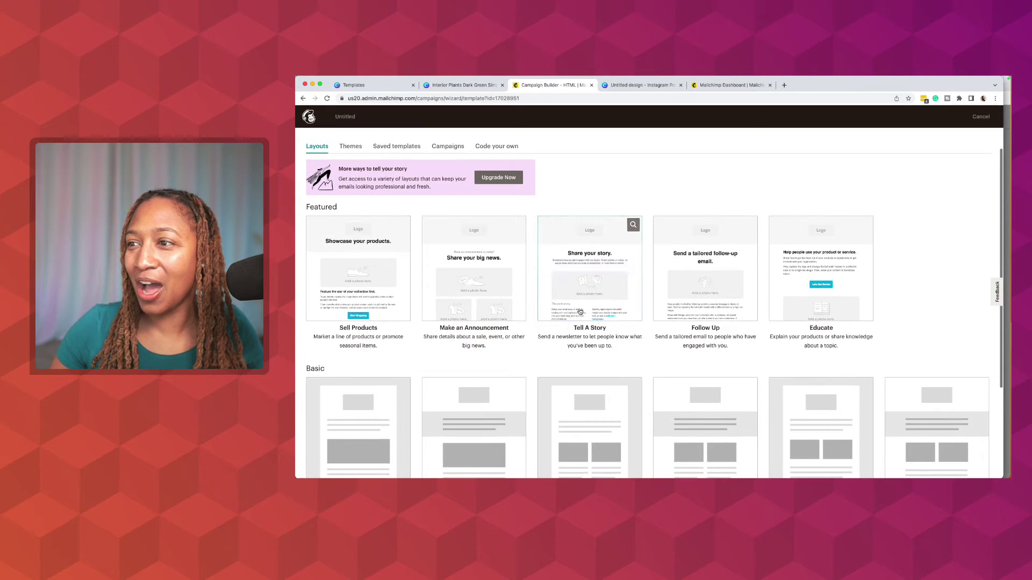
pyautogui.click(375, 299)
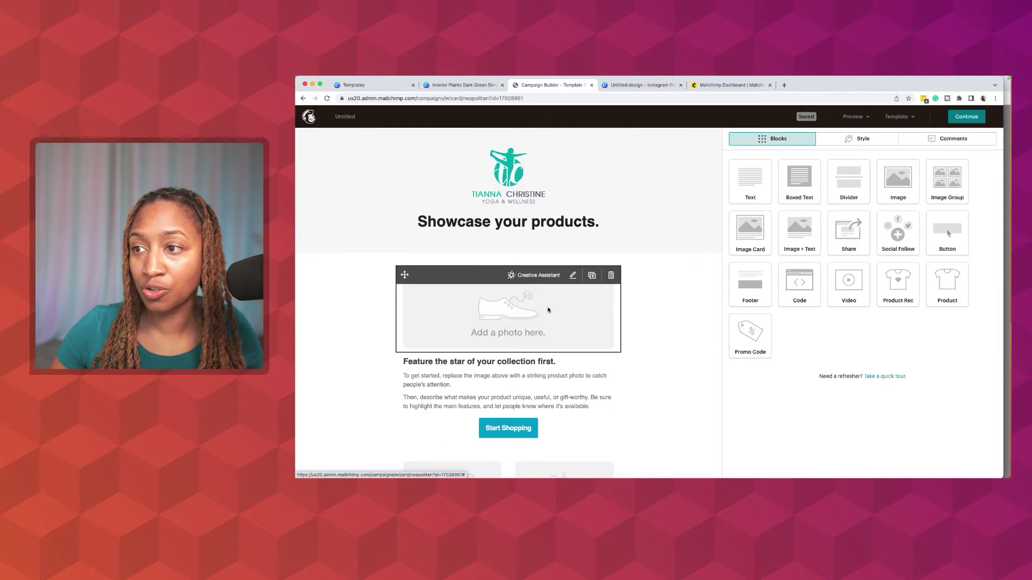
pyautogui.scroll(-3, 549, 318)
pyautogui.scroll(3, 550, 310)
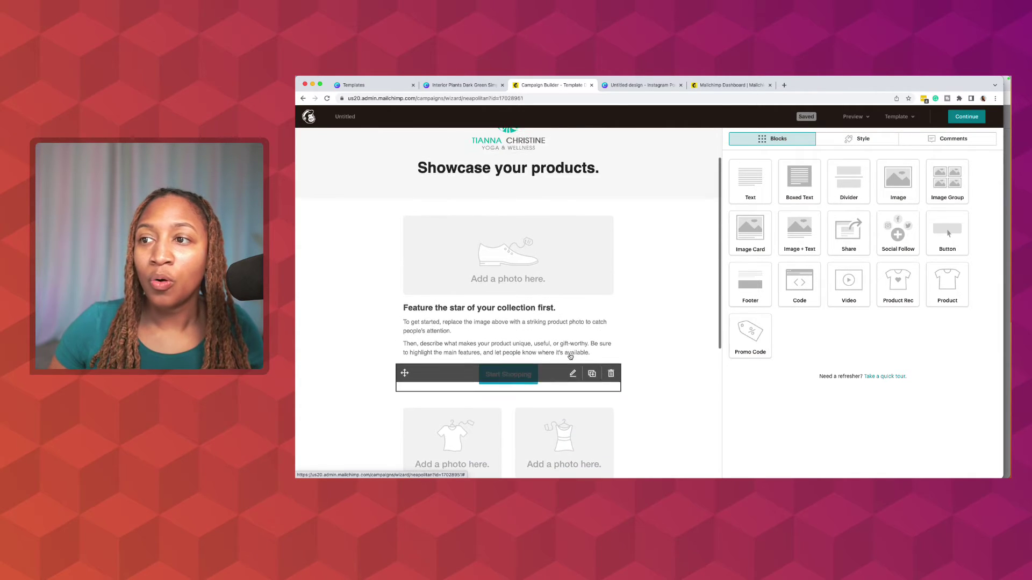
# - Replace the top image block's placeholder photo with the Canva Newsletter image at 1158 × 1500
pyautogui.click(551, 311)
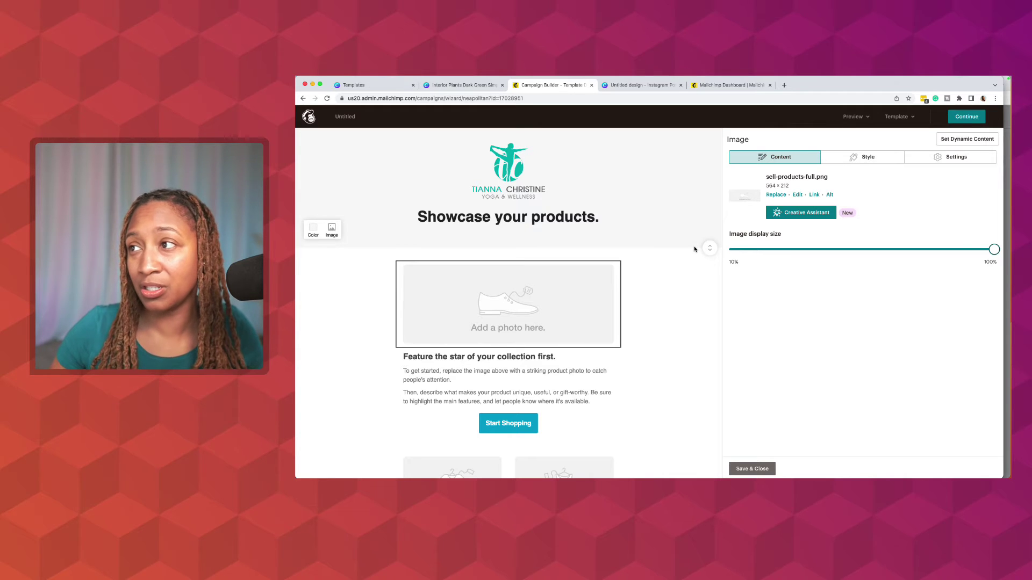
pyautogui.click(779, 196)
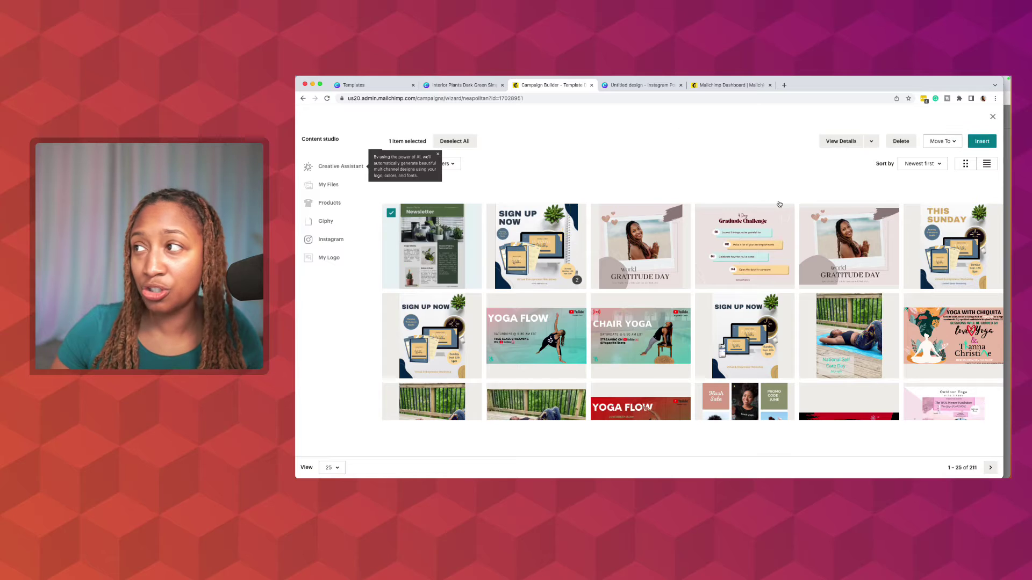
pyautogui.click(982, 141)
pyautogui.scroll(-2, 639, 332)
pyautogui.scroll(-1, 640, 333)
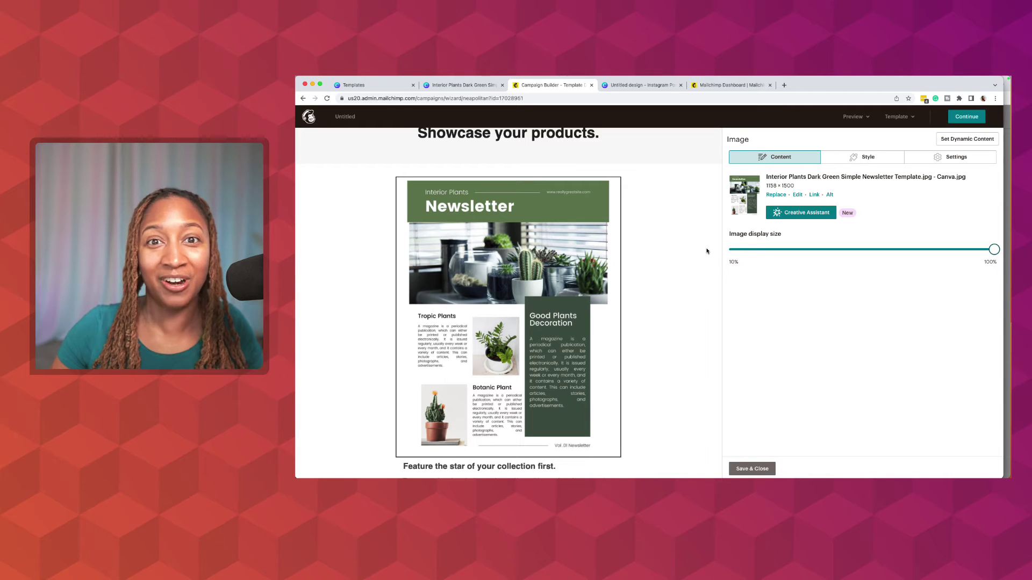
pyautogui.moveTo(580, 261)
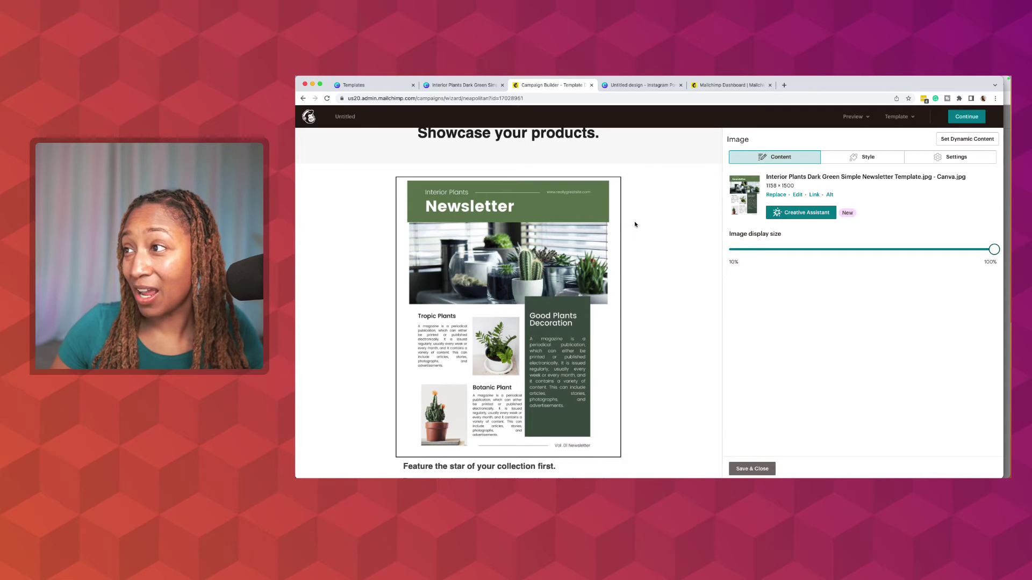
pyautogui.moveTo(582, 289)
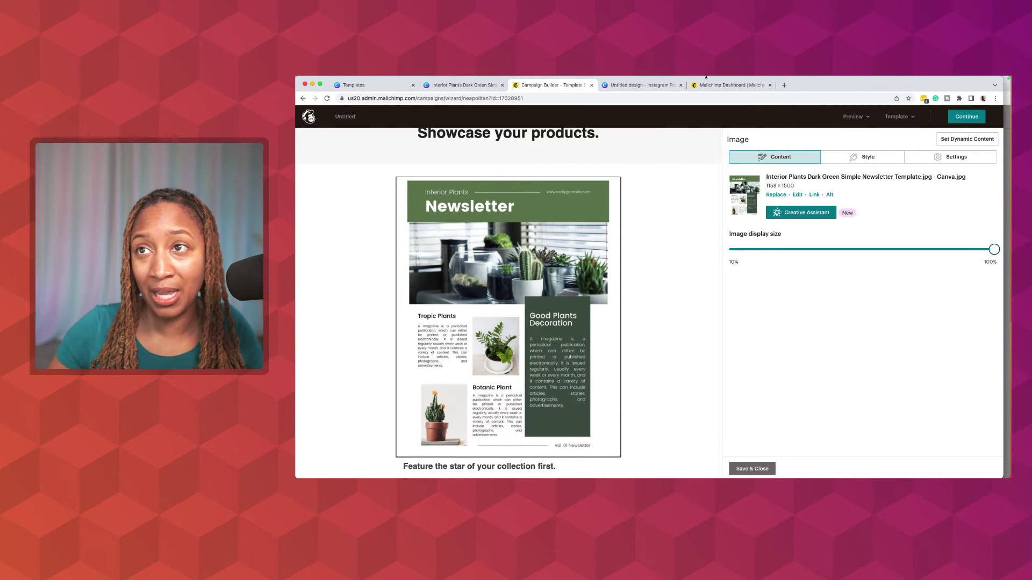
# - Copy the Canva design's share link and load it in a new browser tab
pyautogui.click(451, 86)
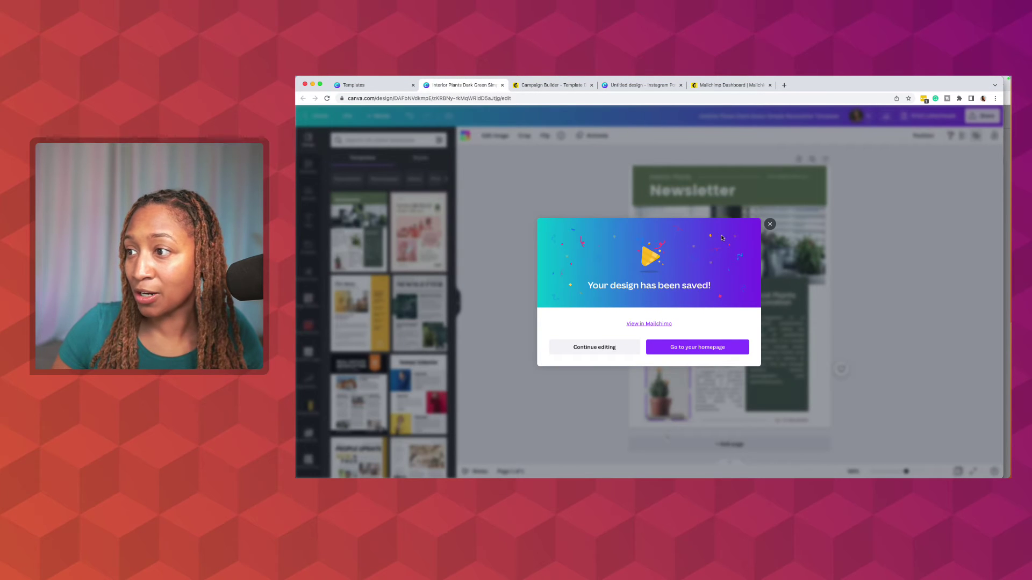
pyautogui.click(770, 223)
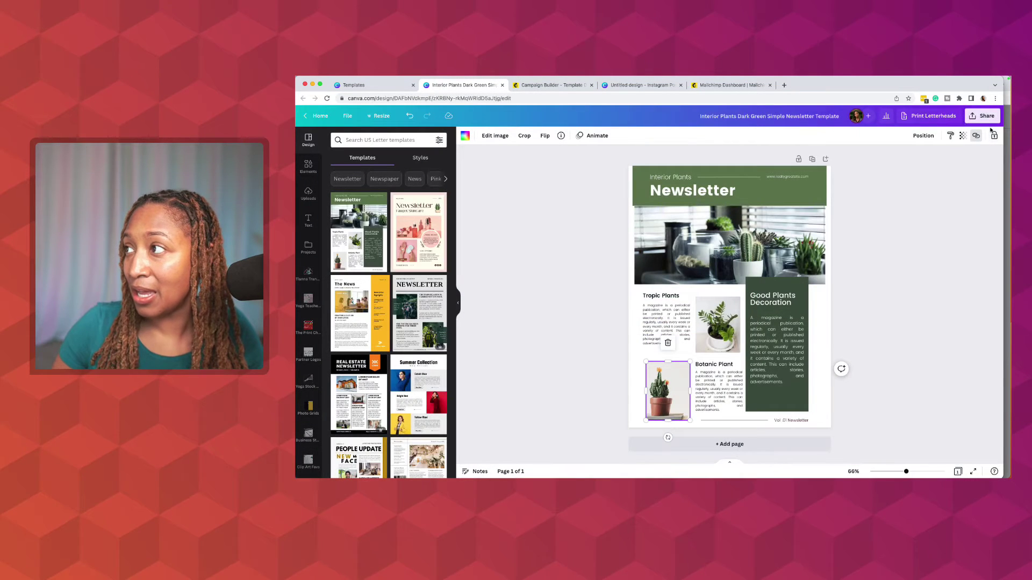
pyautogui.click(987, 116)
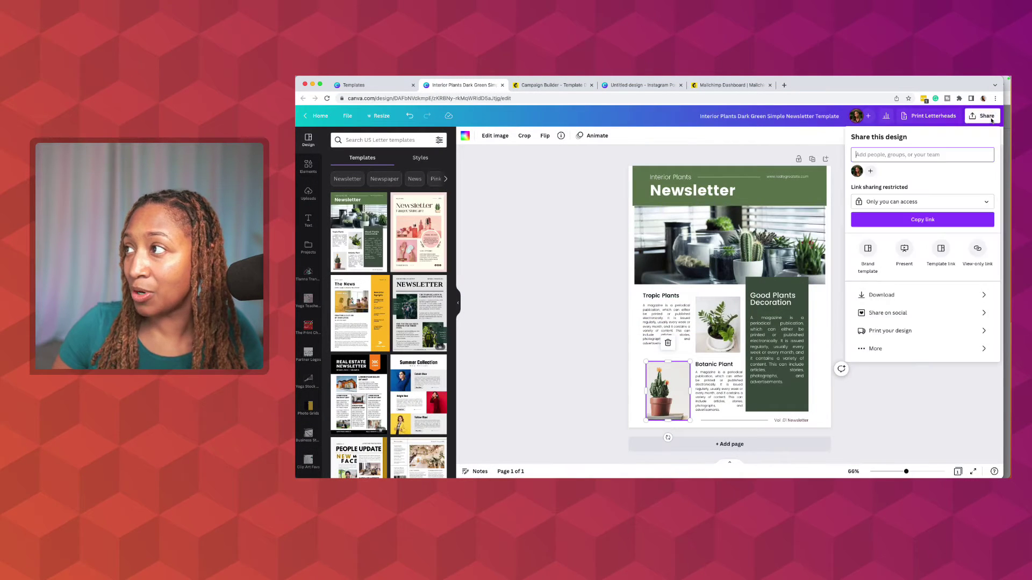
pyautogui.click(929, 218)
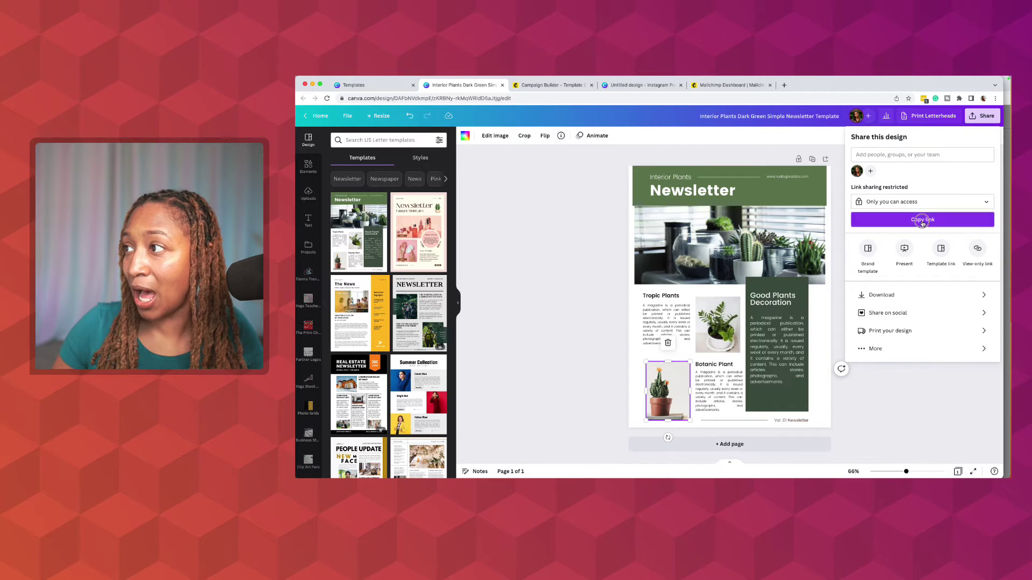
pyautogui.click(784, 86)
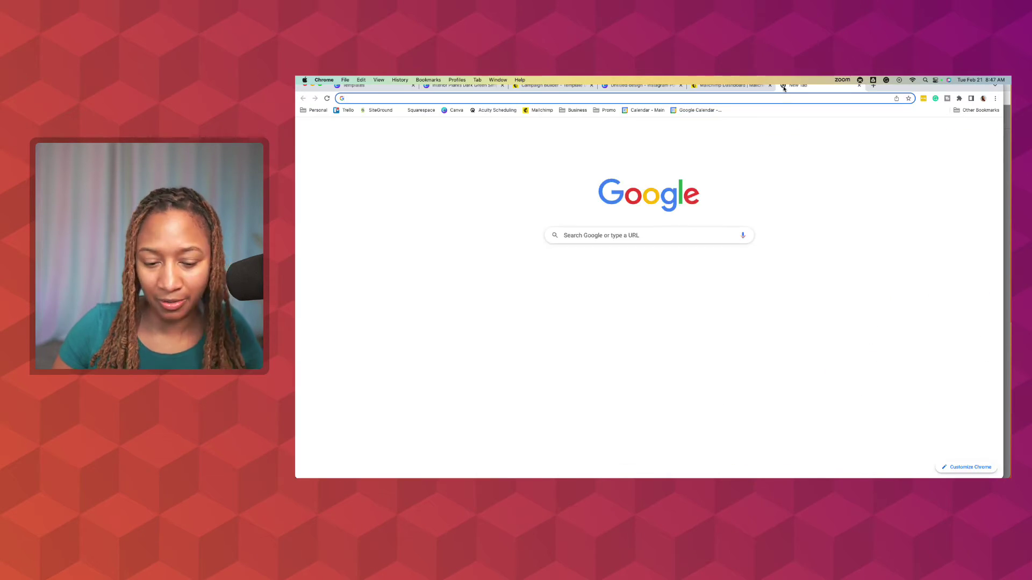
pyautogui.press('super+v')
pyautogui.press('Return')
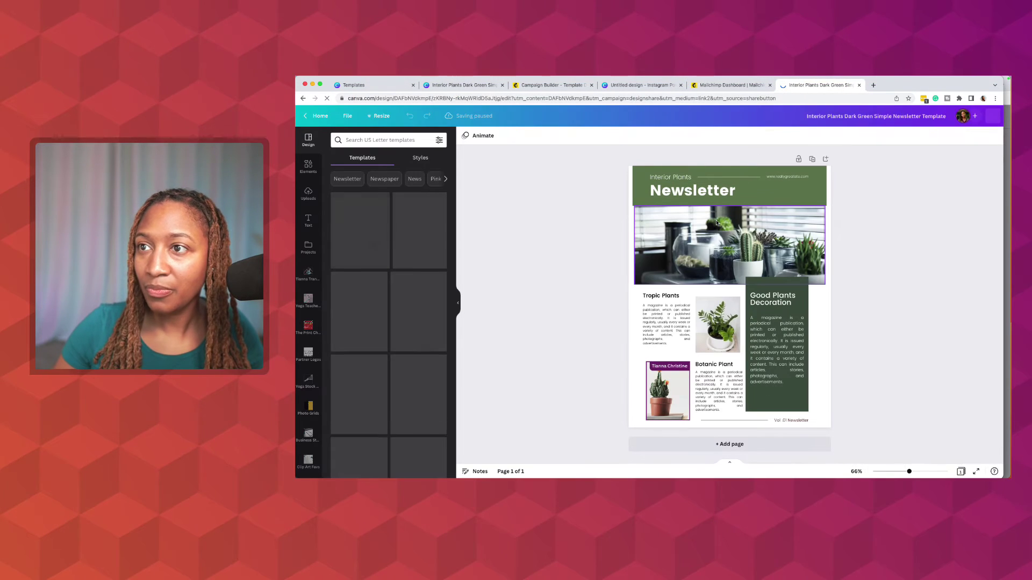
# - Test the plant photo's website link, then close the link editor unchanged
pyautogui.click(699, 258)
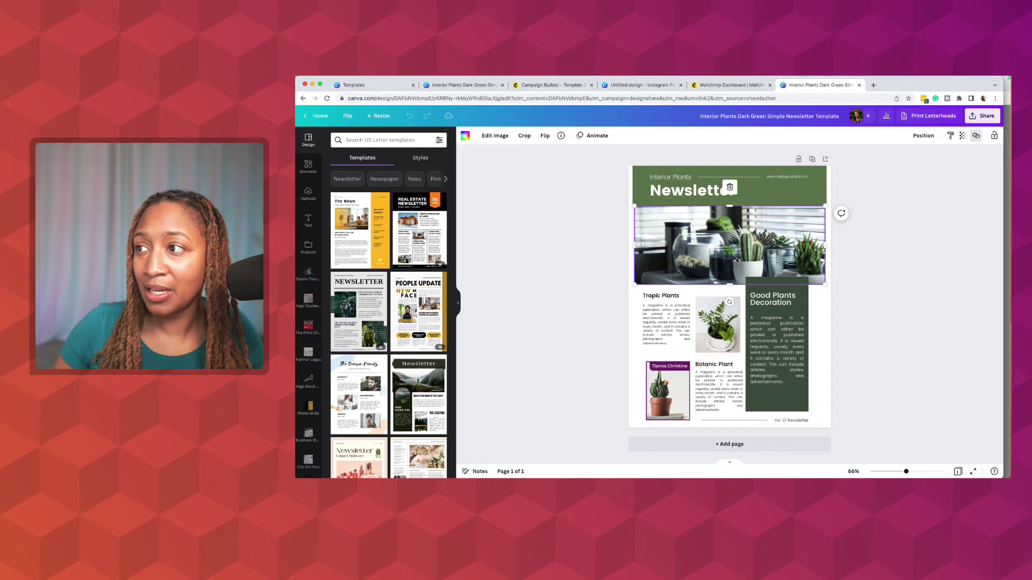
pyautogui.click(977, 137)
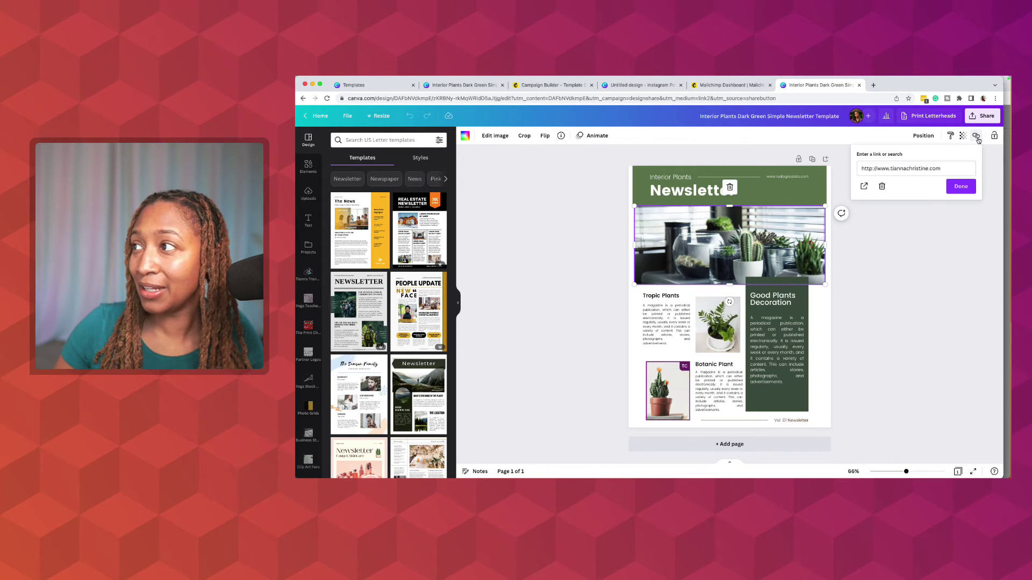
pyautogui.click(864, 186)
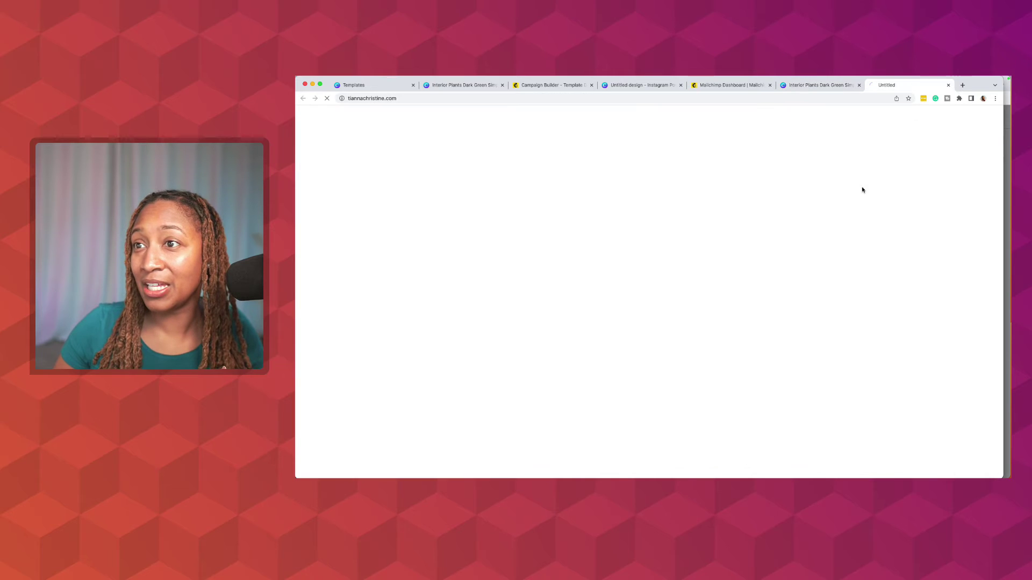
pyautogui.click(948, 85)
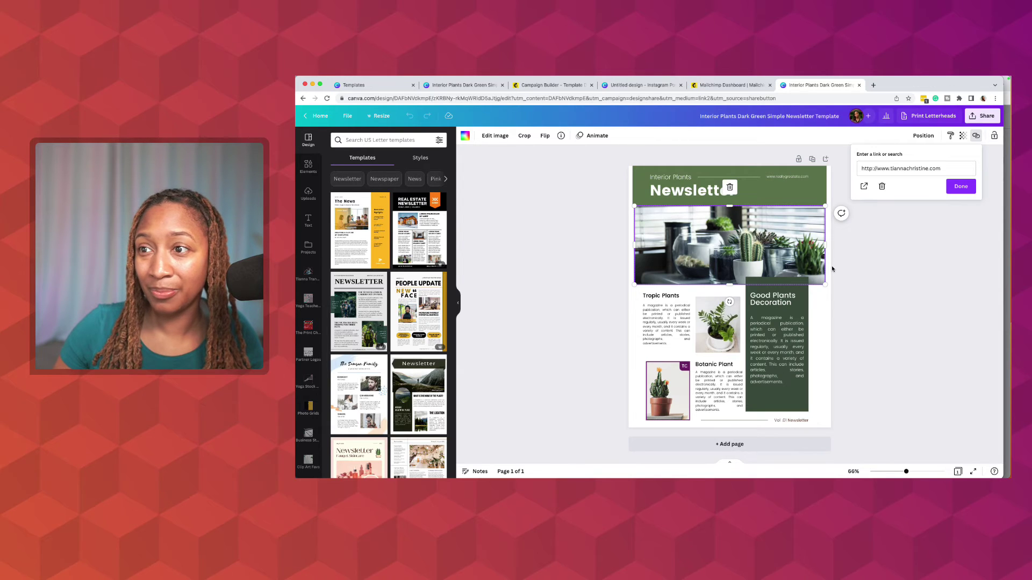
pyautogui.click(873, 270)
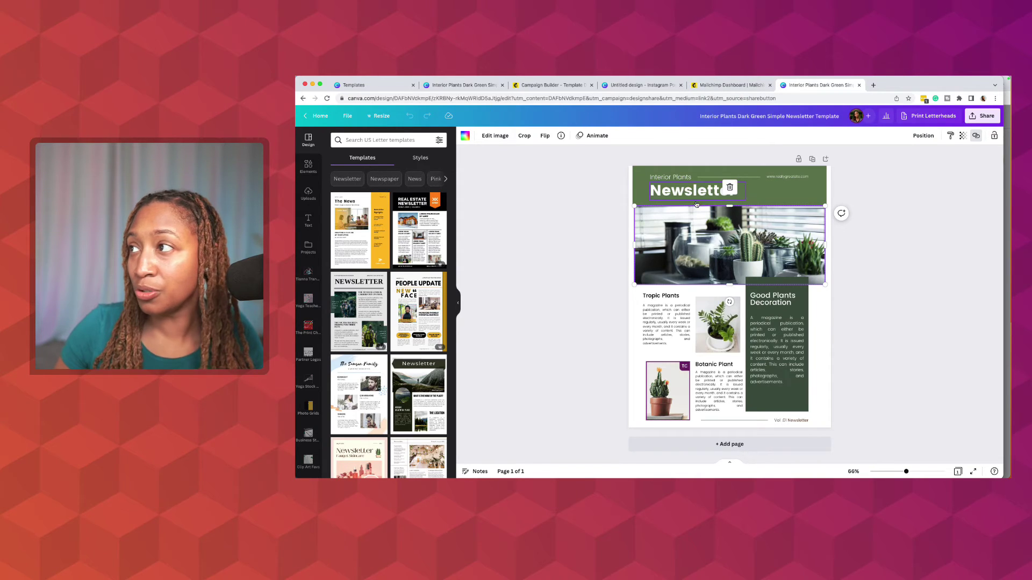
# - Copy the design's view-only link and load it in a new browser tab
pyautogui.click(978, 117)
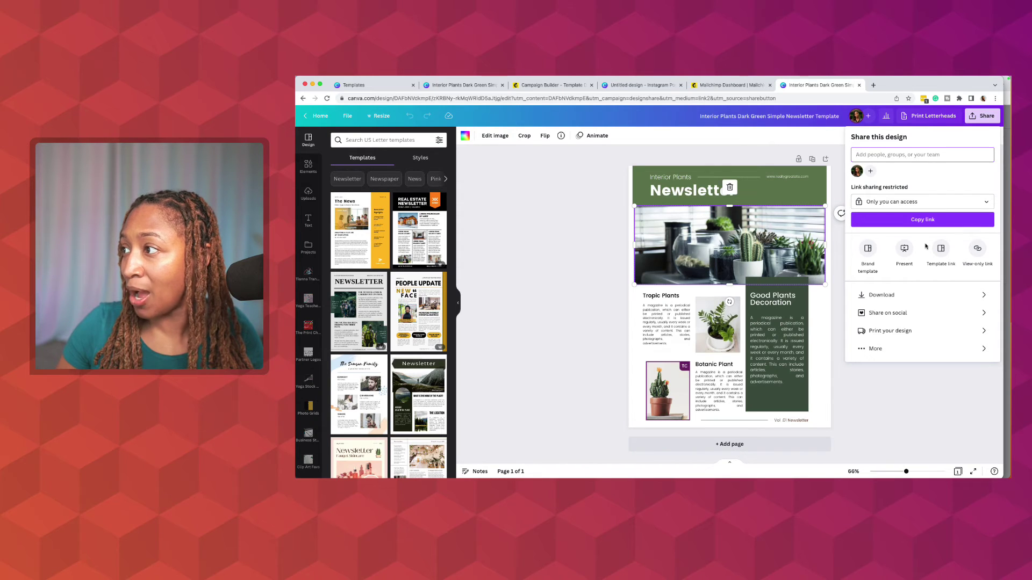
pyautogui.click(978, 249)
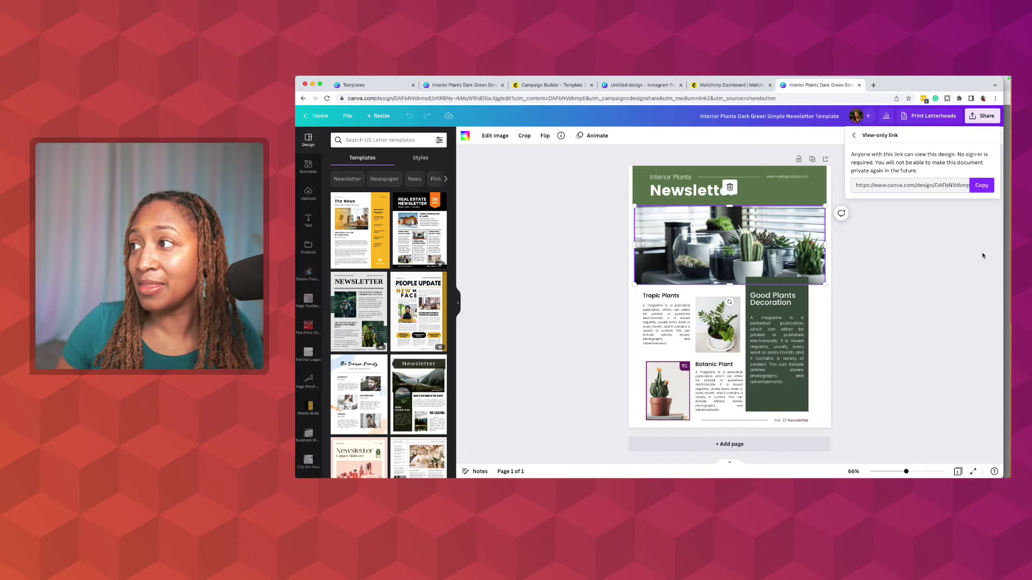
pyautogui.click(988, 186)
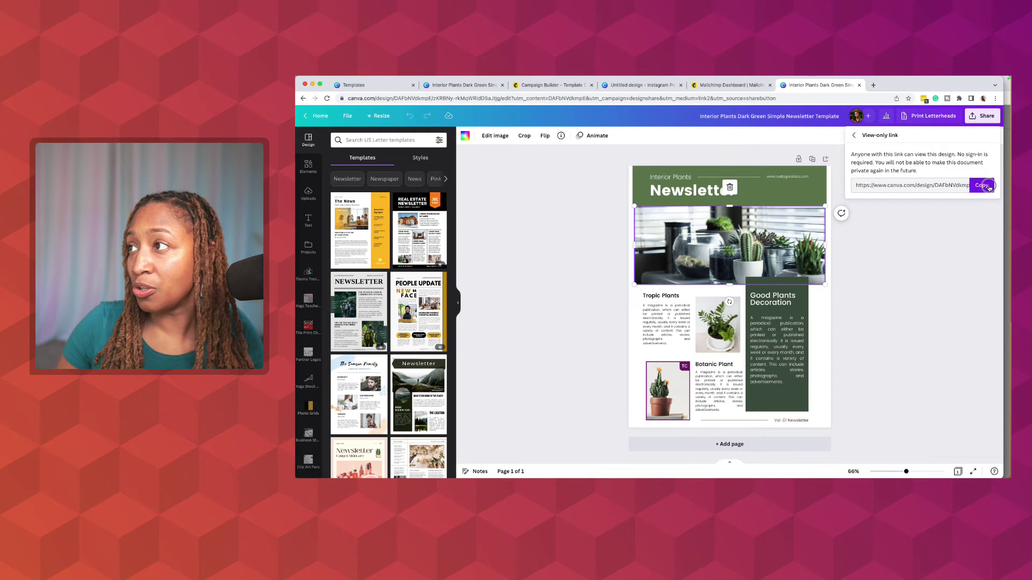
pyautogui.click(873, 85)
pyautogui.press('super+v')
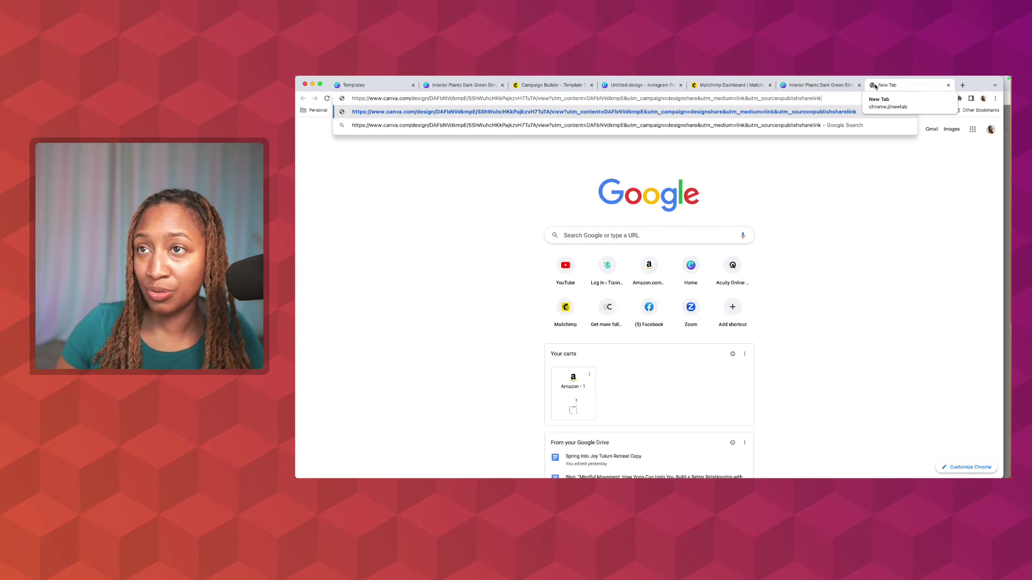
pyautogui.press('Return')
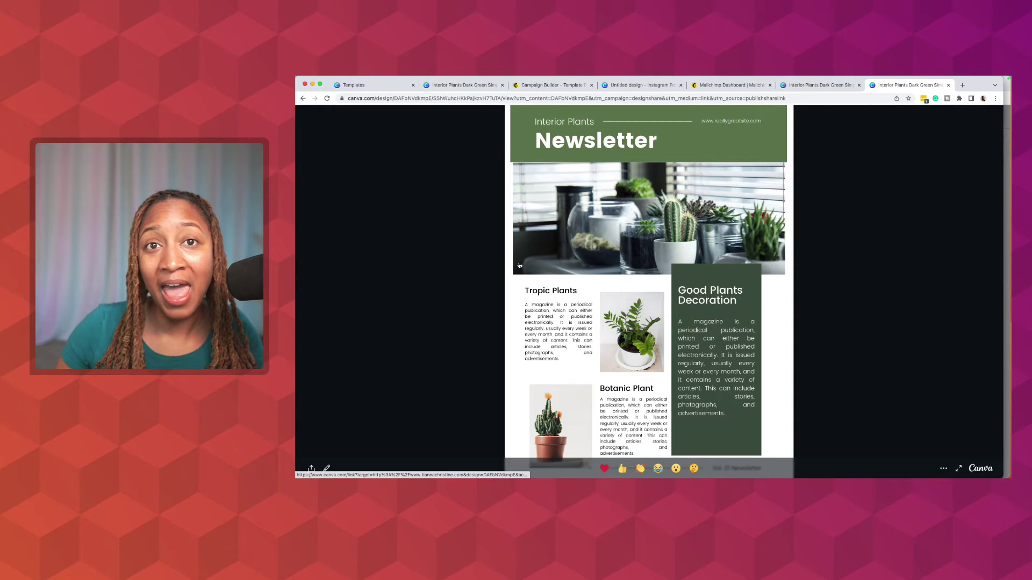
# - Follow the view-only newsletter's website and YouTube channel links, returning to the newsletter each time
pyautogui.click(627, 230)
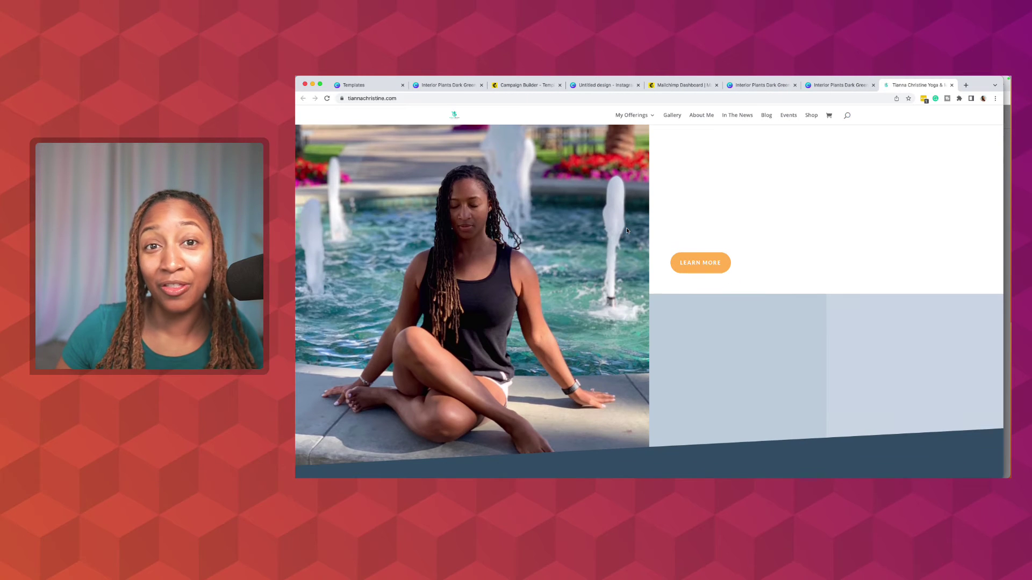
pyautogui.click(831, 87)
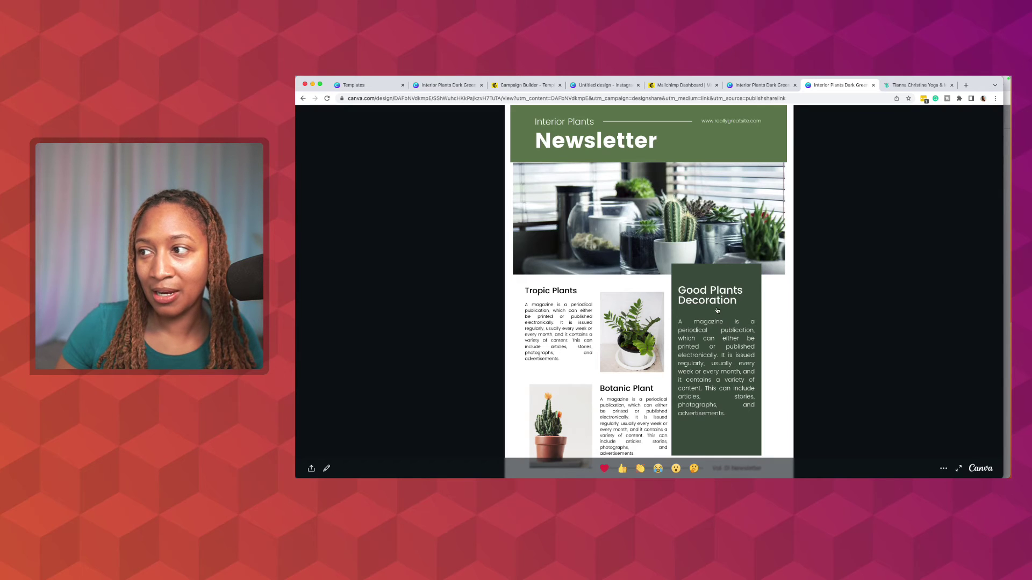
pyautogui.click(724, 275)
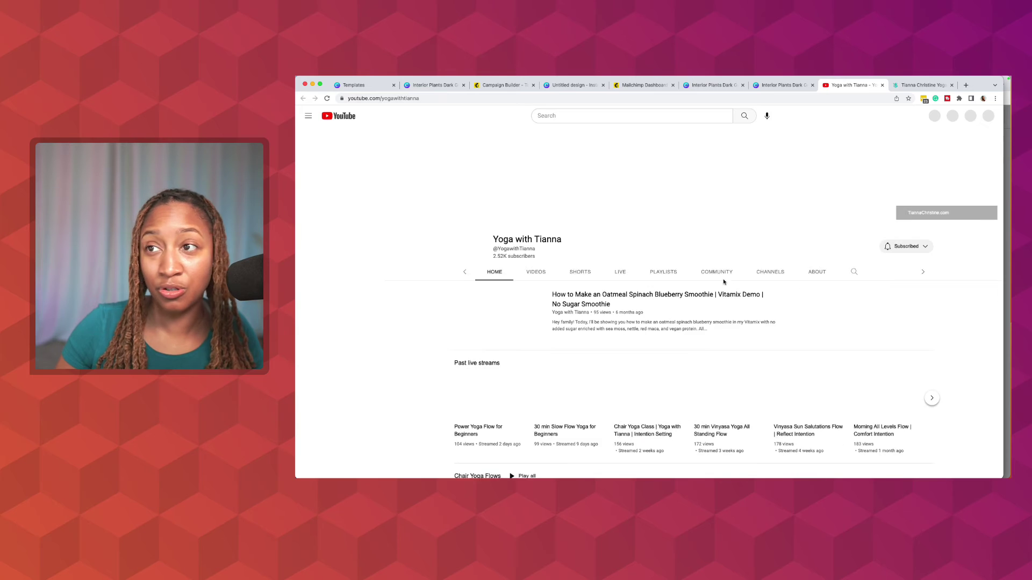
pyautogui.click(785, 85)
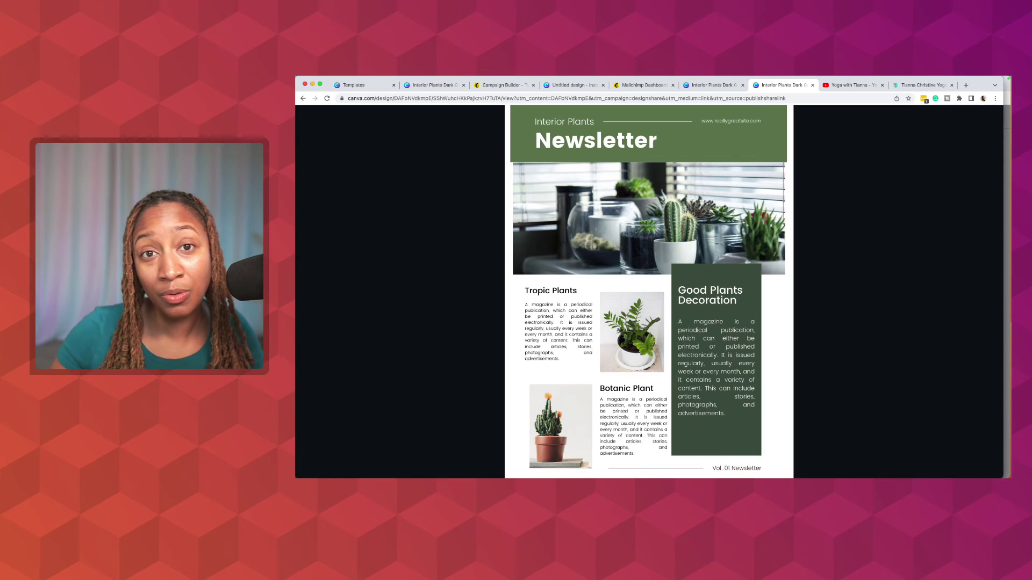
# - Copy the view-only link again from the Canva editor's sharing panel
pyautogui.click(580, 98)
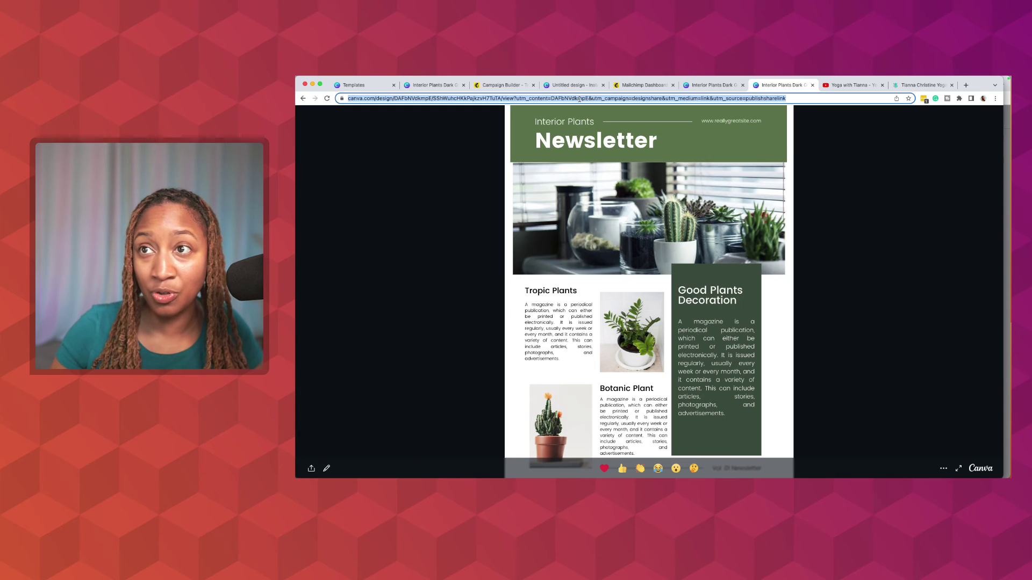
pyautogui.click(705, 87)
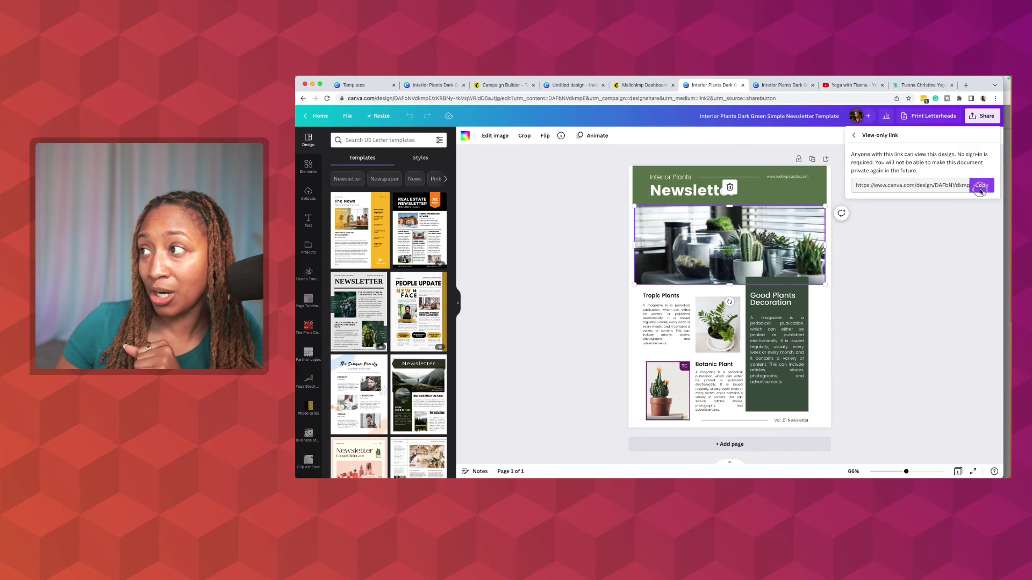
pyautogui.click(981, 185)
# - Link the email's newsletter image to the Canva view-only URL, opening in a new window, titled 'View Newsletter'
pyautogui.click(651, 85)
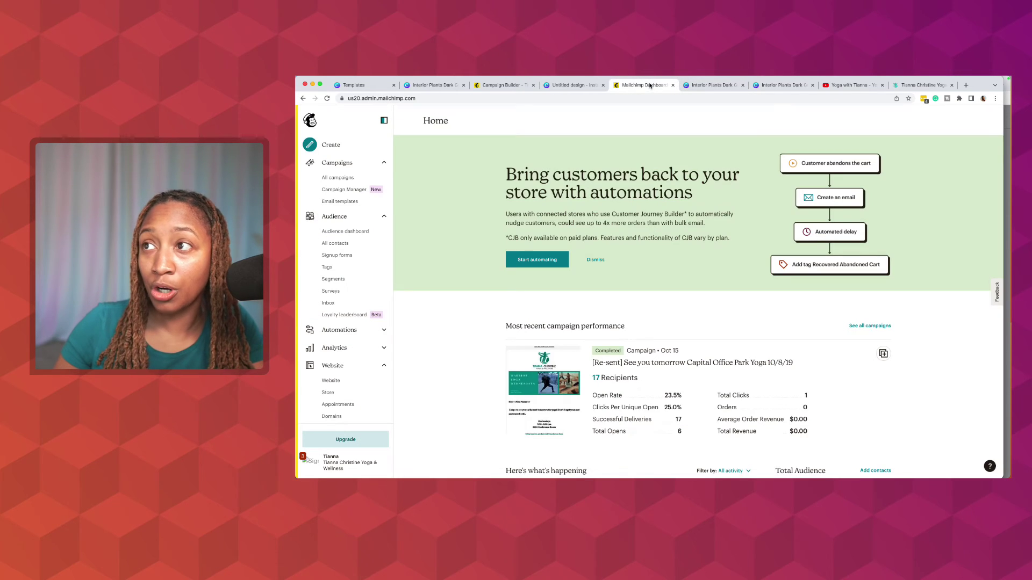
pyautogui.click(506, 85)
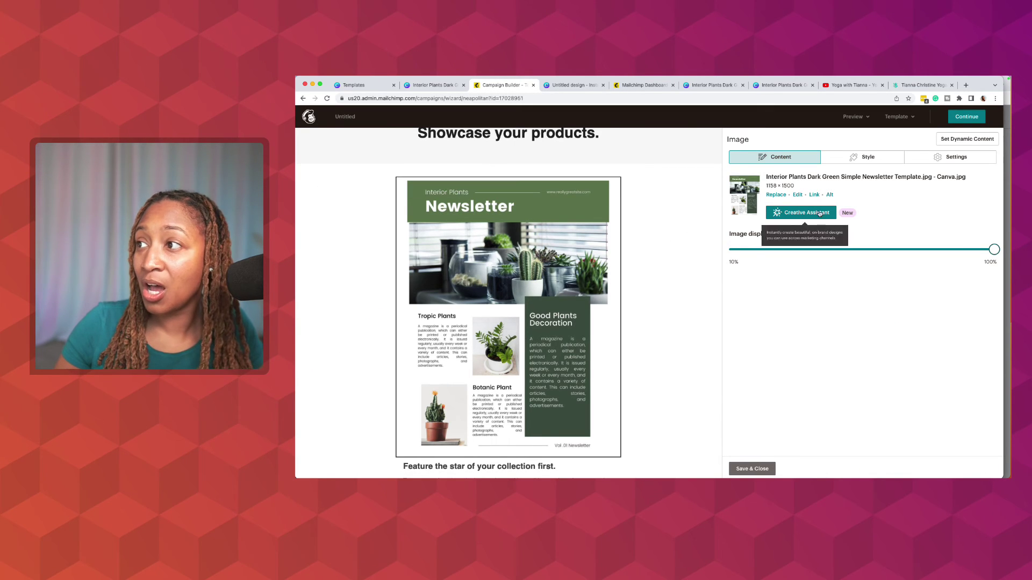
pyautogui.click(814, 195)
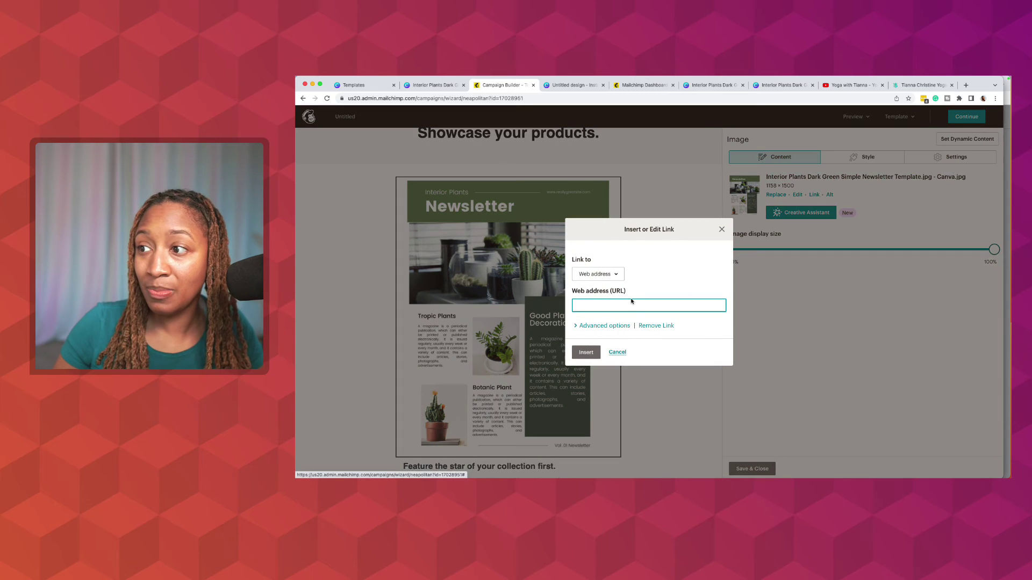
pyautogui.press('super+v')
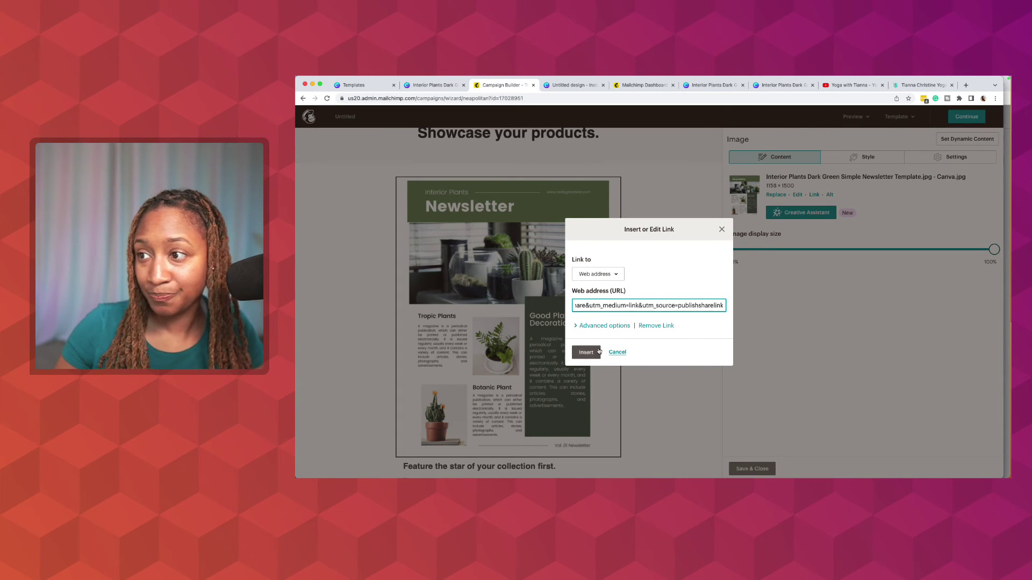
pyautogui.click(588, 326)
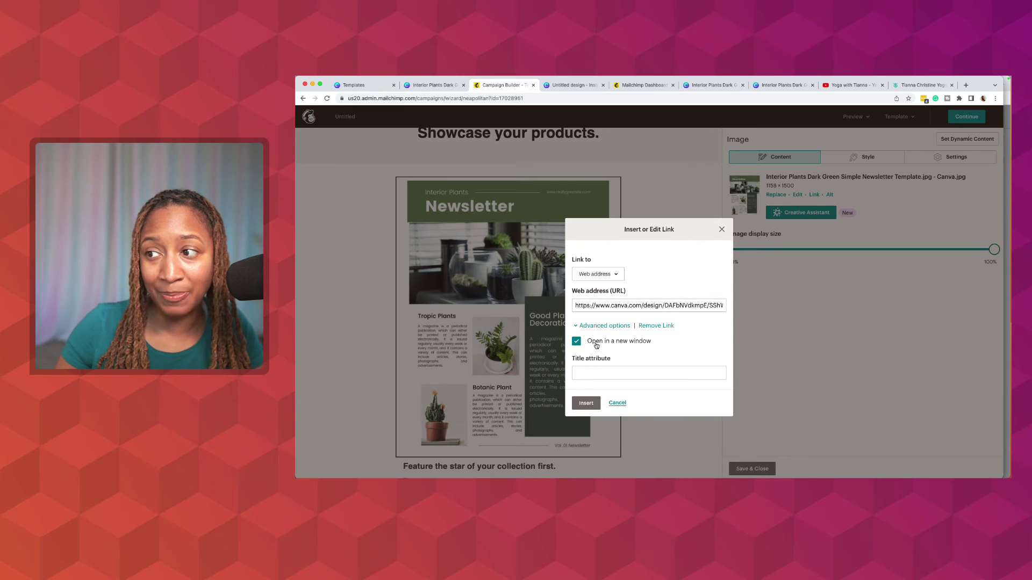
pyautogui.click(616, 373)
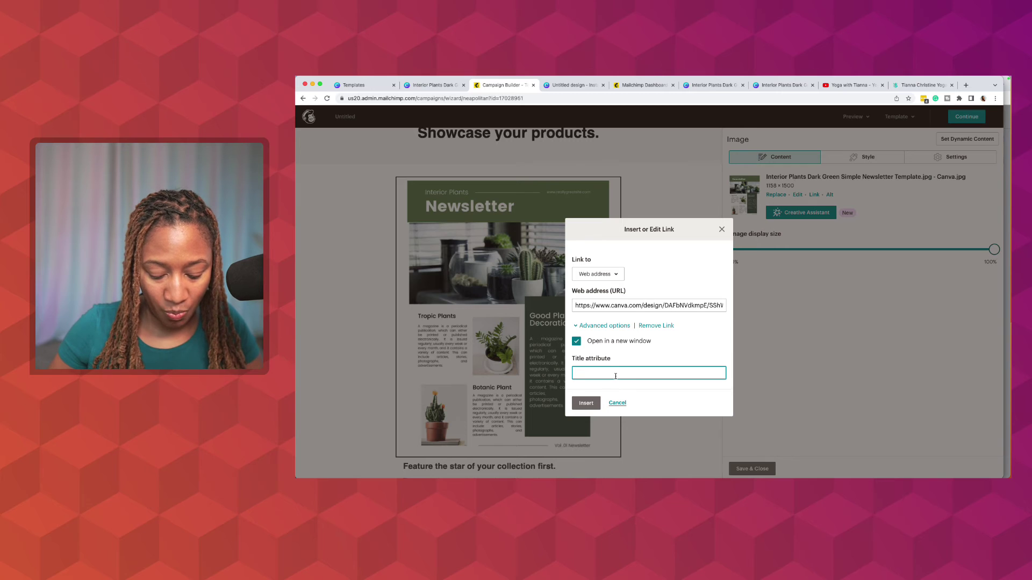
pyautogui.write('View Newsletter')
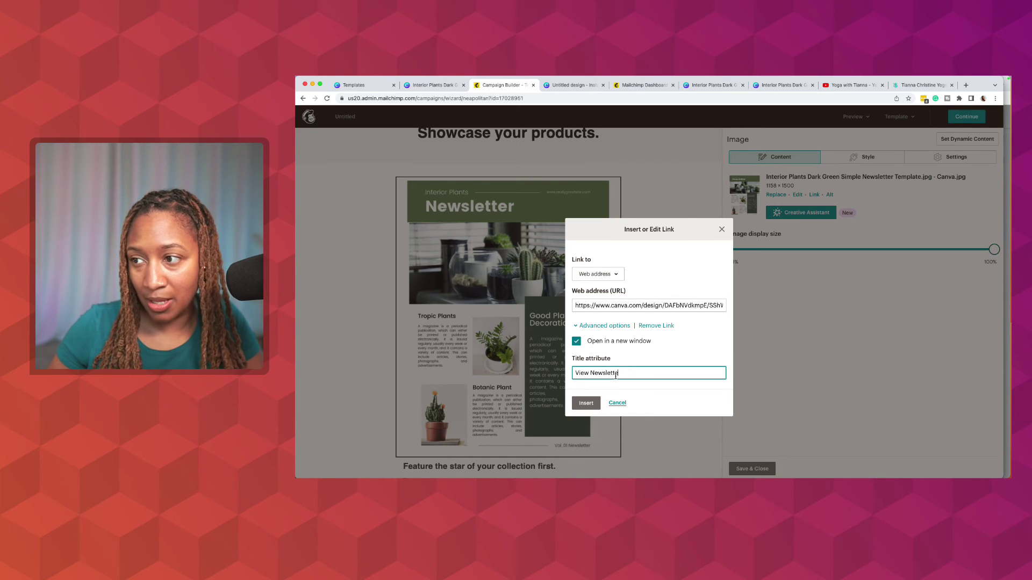
pyautogui.click(591, 406)
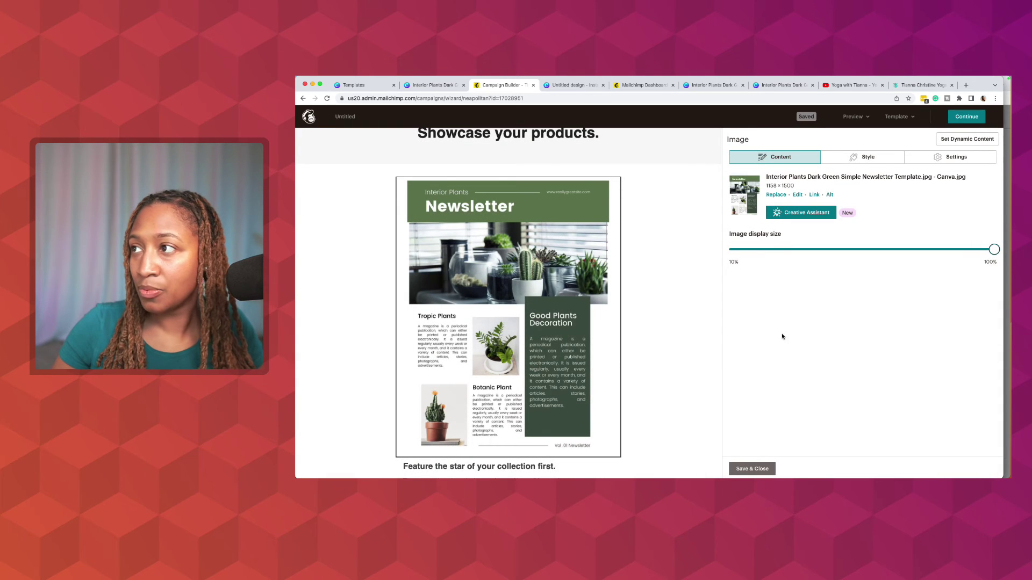
# - In Mailchimp preview mode, test that the newsletter image opens the Canva view-only design in a new tab
pyautogui.click(855, 117)
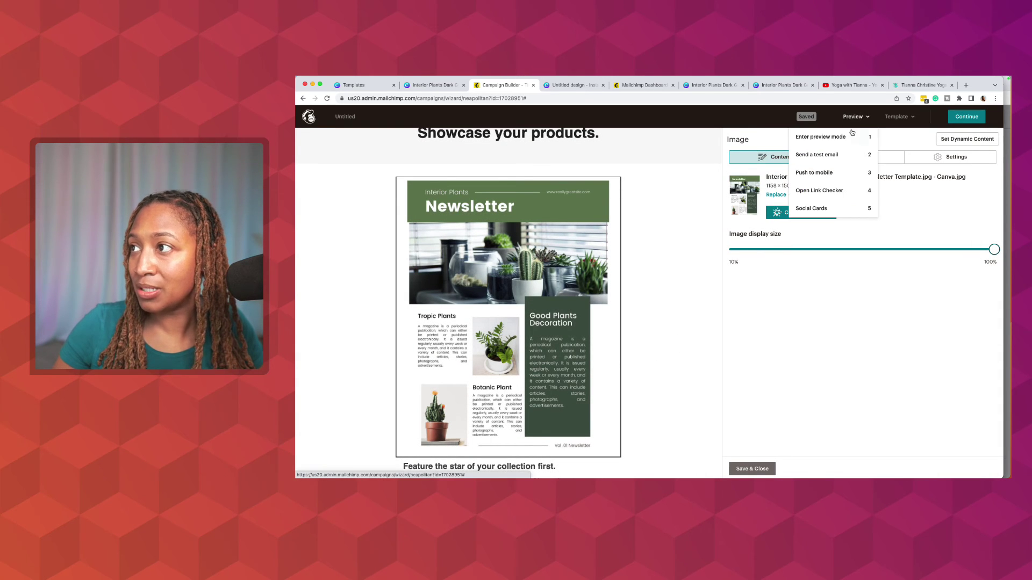
pyautogui.click(847, 139)
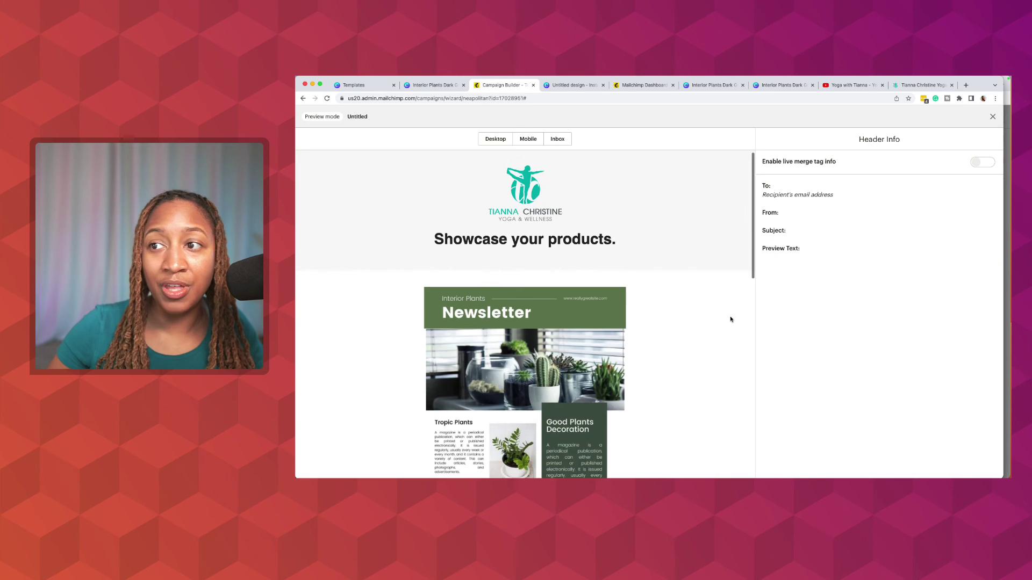
pyautogui.scroll(-5, 730, 318)
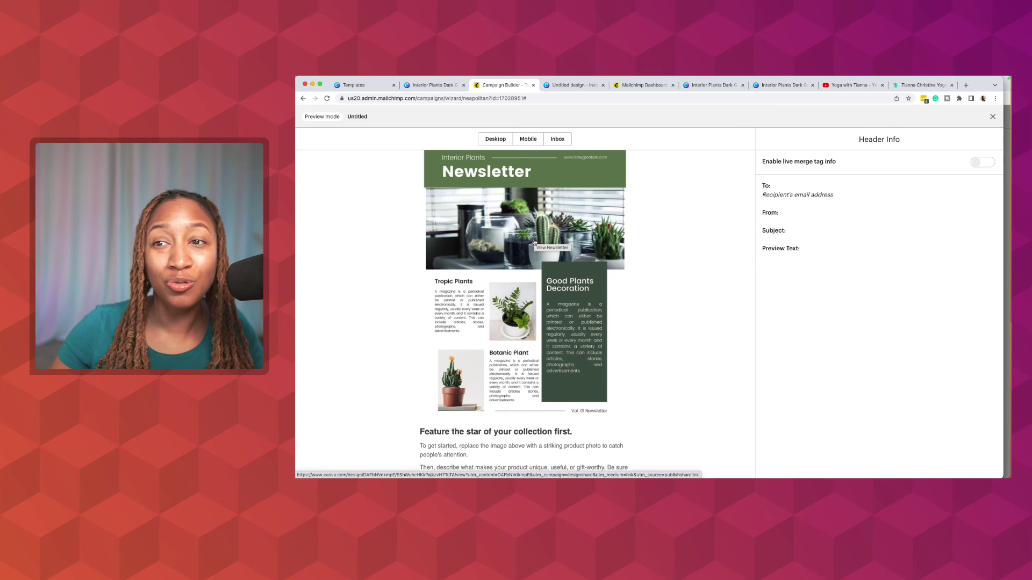
pyautogui.click(534, 261)
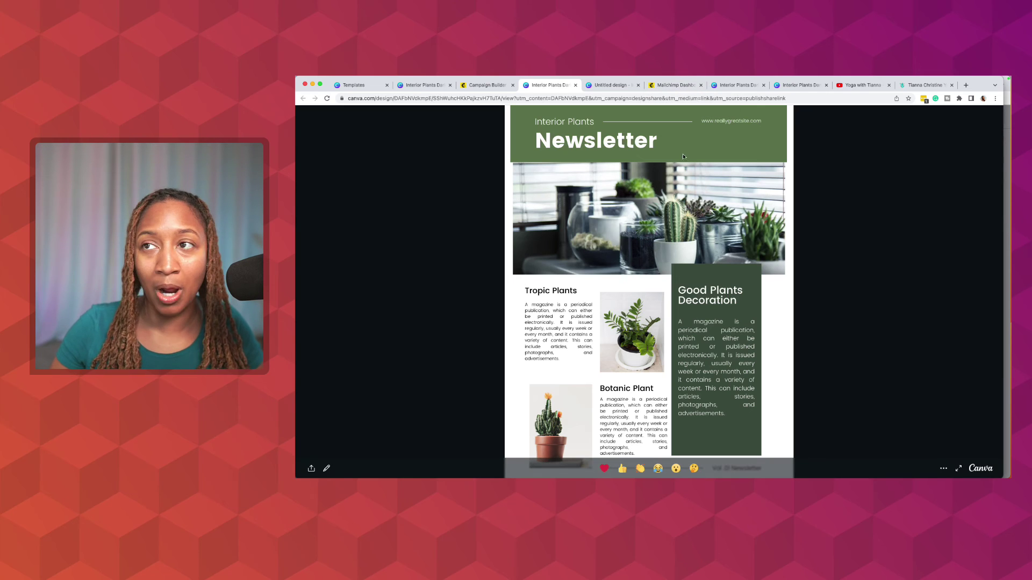
pyautogui.click(498, 87)
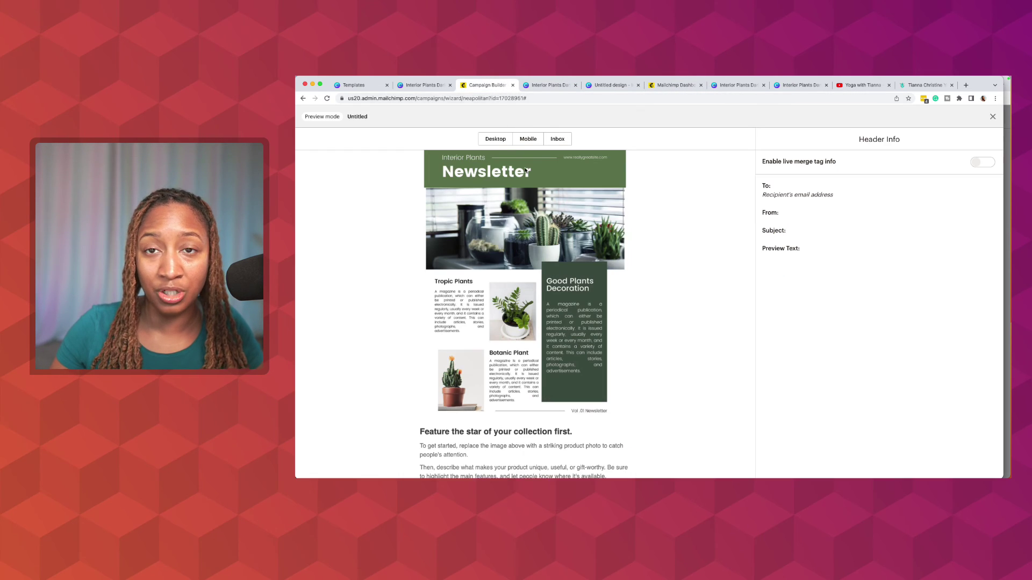
pyautogui.scroll(-5, 710, 306)
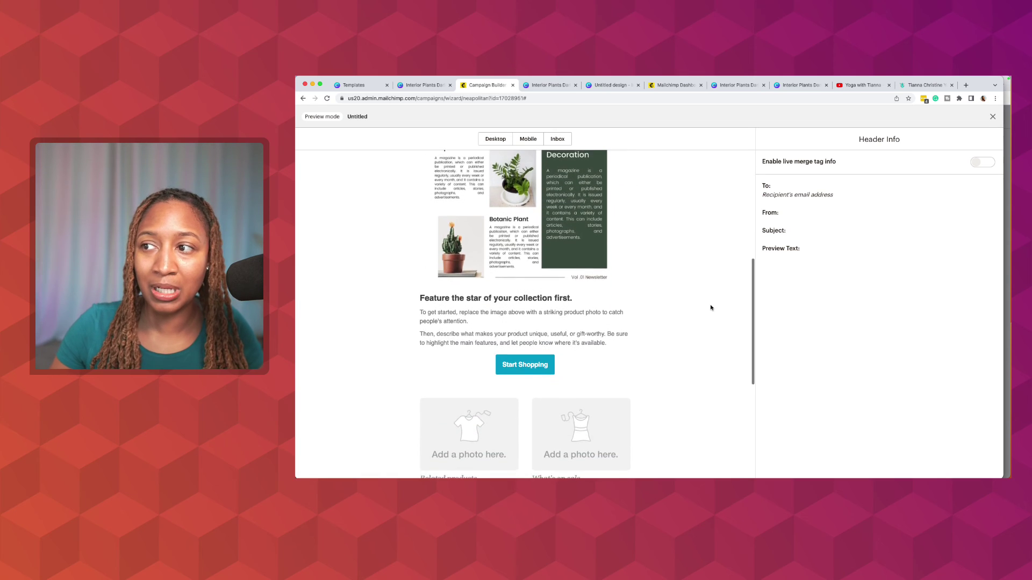
pyautogui.scroll(7, 710, 308)
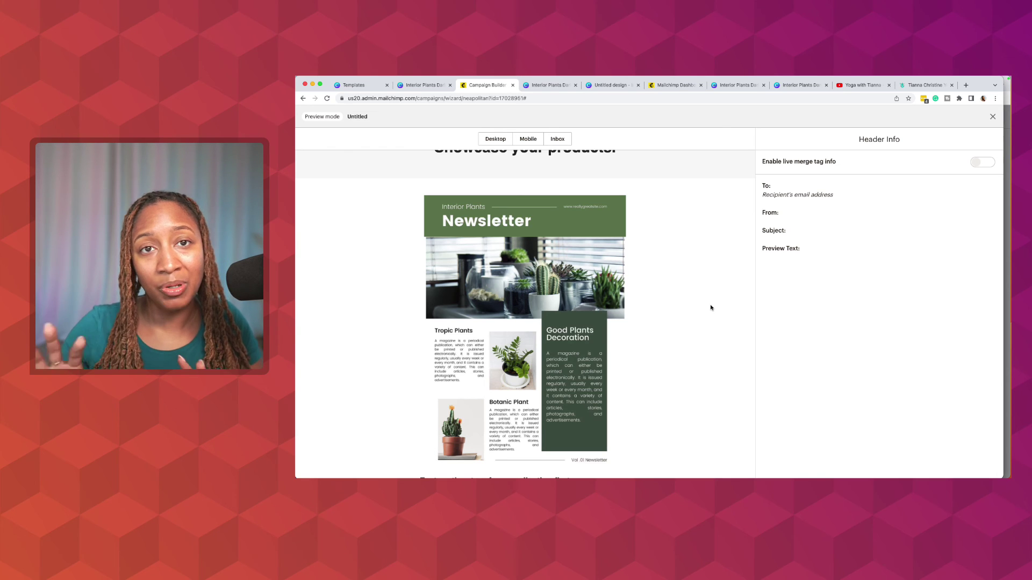
pyautogui.scroll(2, 710, 308)
pyautogui.scroll(2, 711, 307)
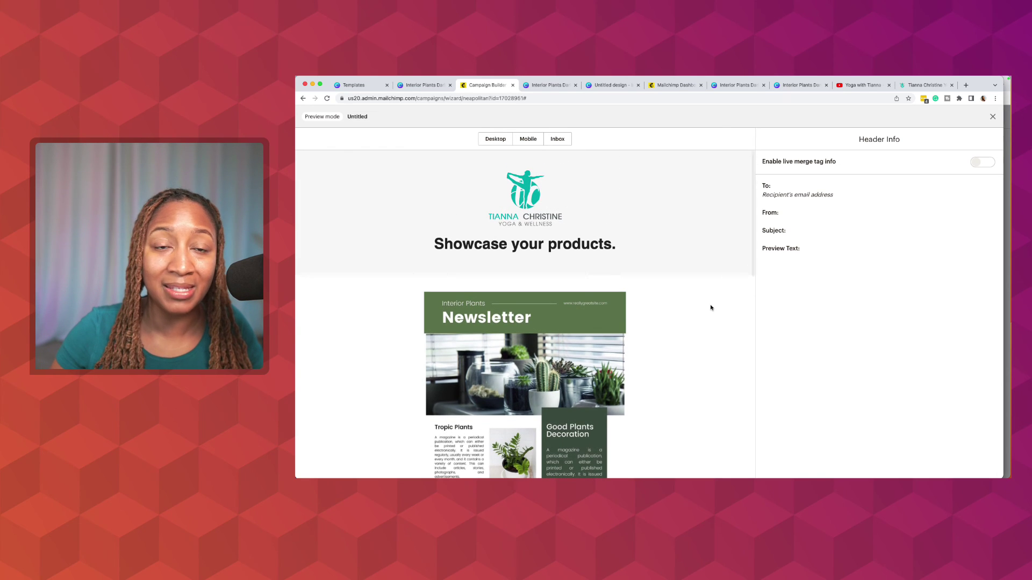